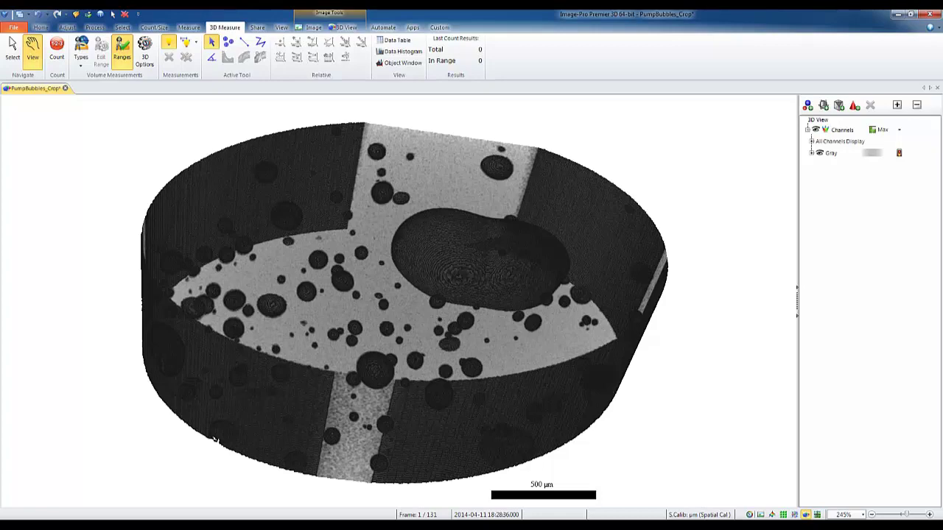
- On the 3D View tab, change the volume's composition mode and rotate it to show the side wall
{"action": "left_click", "coordinate": [345, 27]}
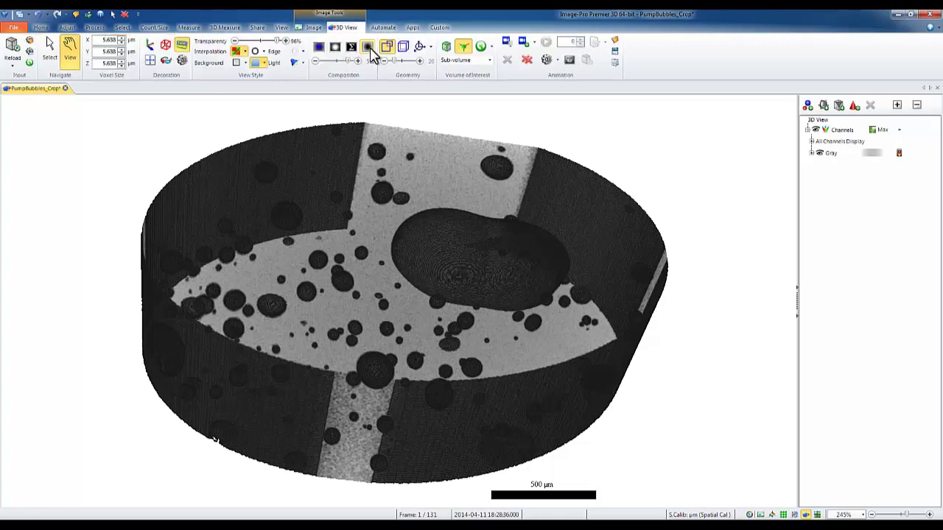
{"action": "left_click", "coordinate": [369, 48]}
{"action": "left_click_drag", "start_coordinate": [454, 318], "coordinate": [364, 337]}
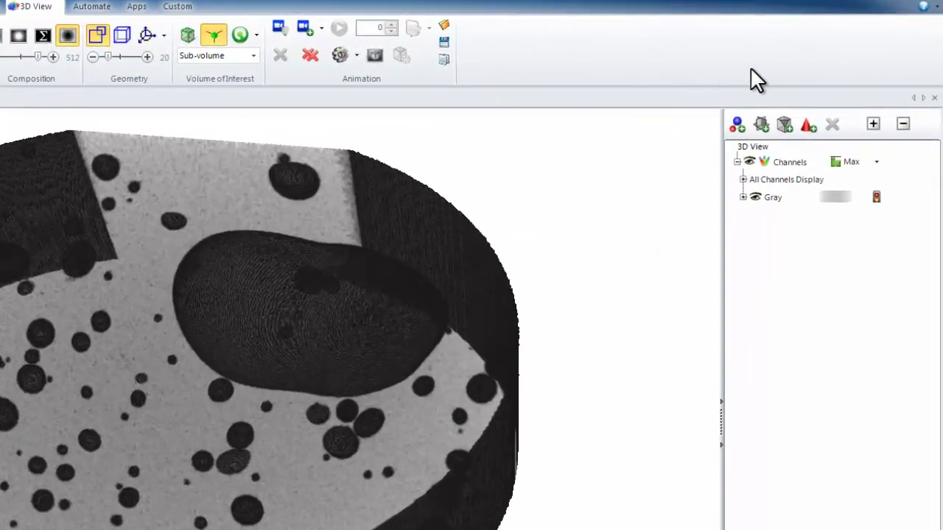
- Add an iso-surface with Auto off, 1/1/1 sub-sampling, Auto Dark threshold and Execute Count unchecked
{"action": "left_click", "coordinate": [729, 125]}
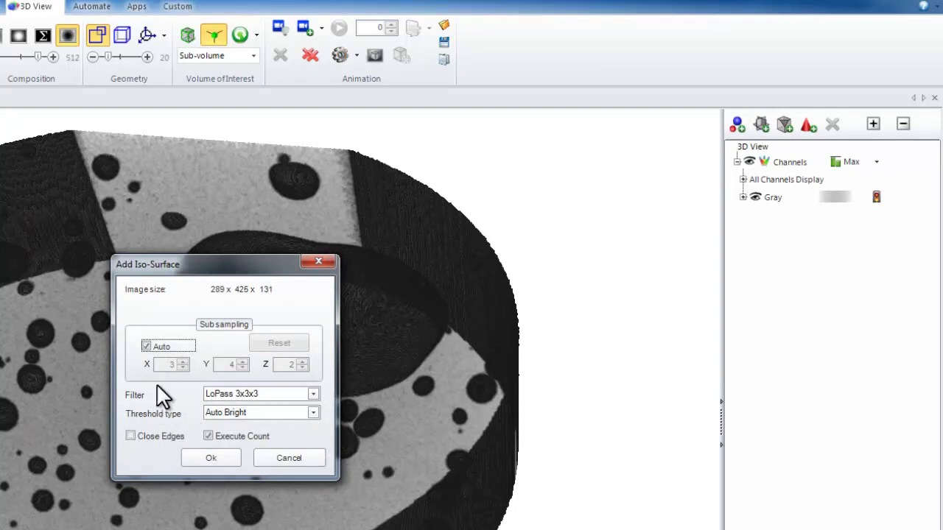
{"action": "left_click", "coordinate": [146, 345]}
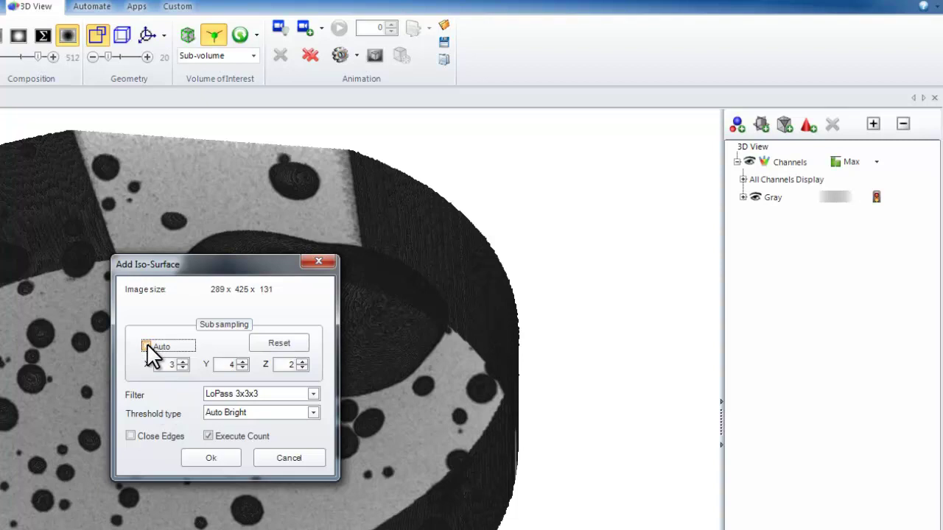
{"action": "left_click", "coordinate": [281, 343]}
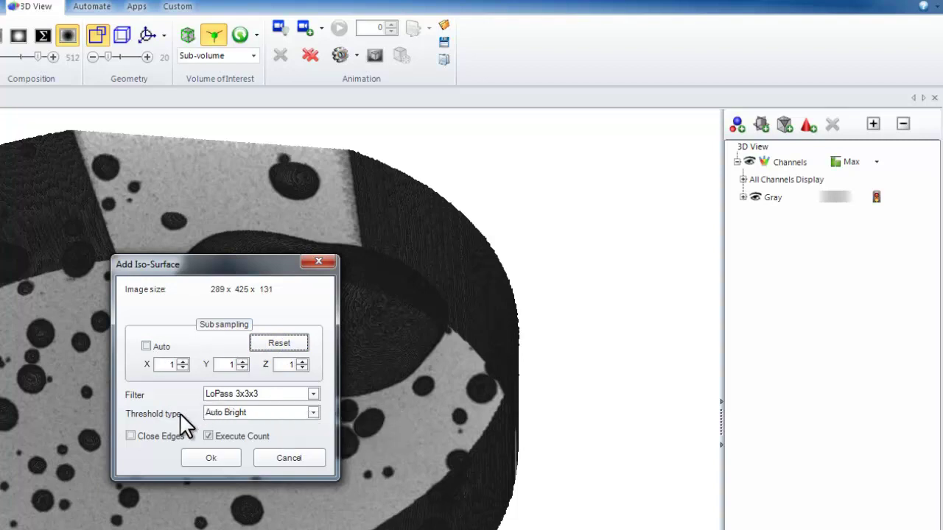
{"action": "left_click", "coordinate": [262, 412]}
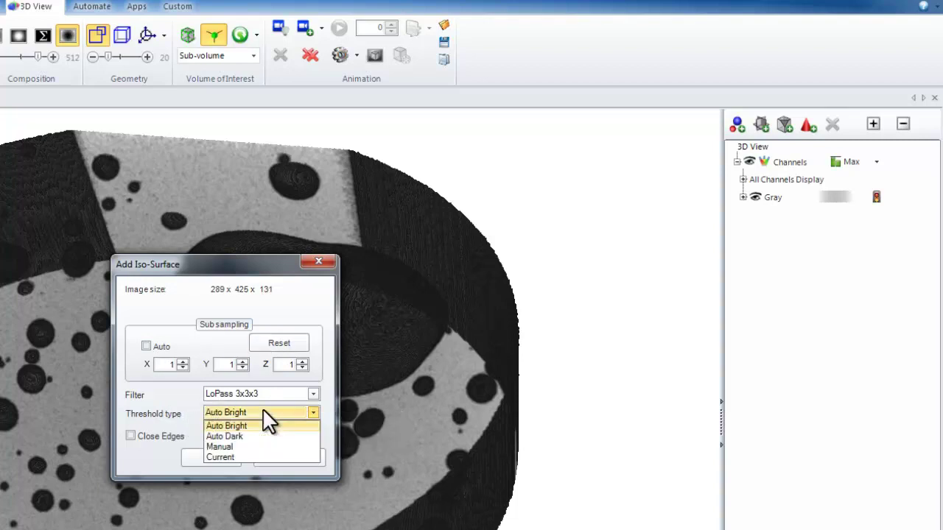
{"action": "left_click", "coordinate": [246, 436]}
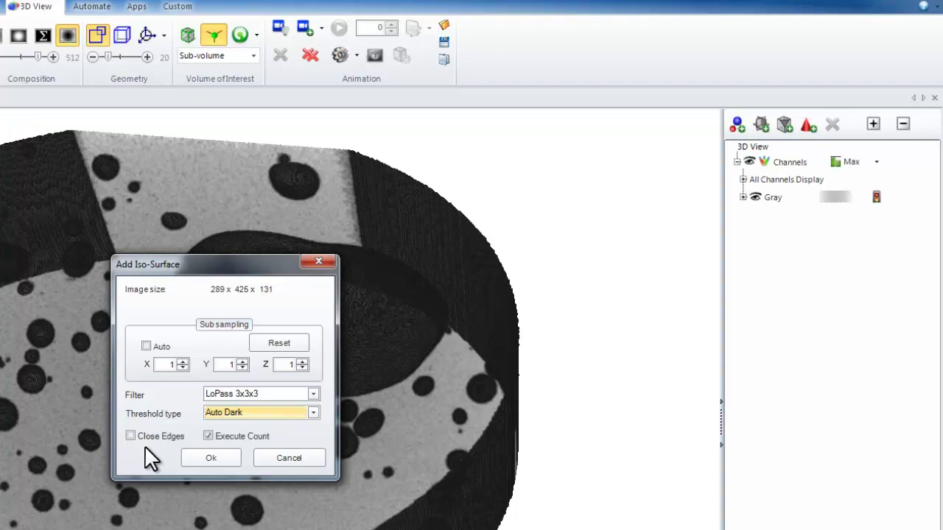
{"action": "left_click", "coordinate": [239, 437]}
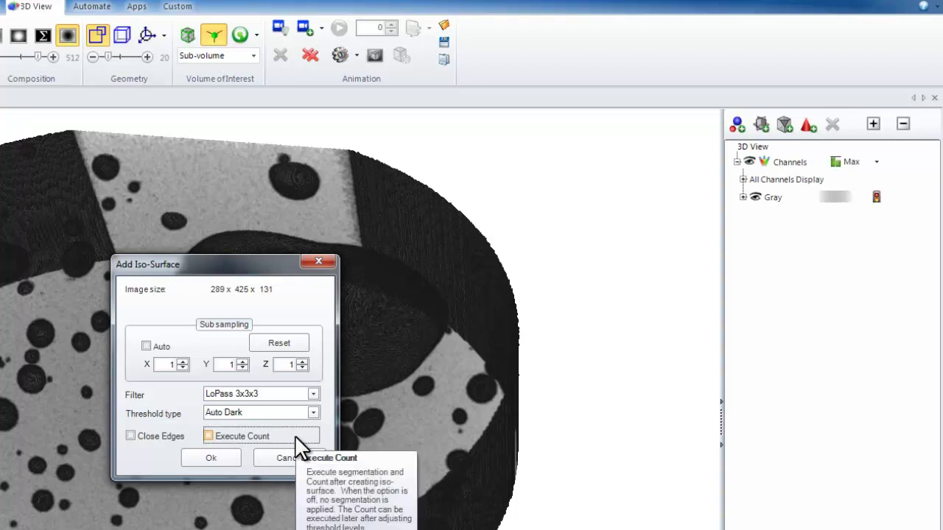
{"action": "left_click", "coordinate": [211, 458]}
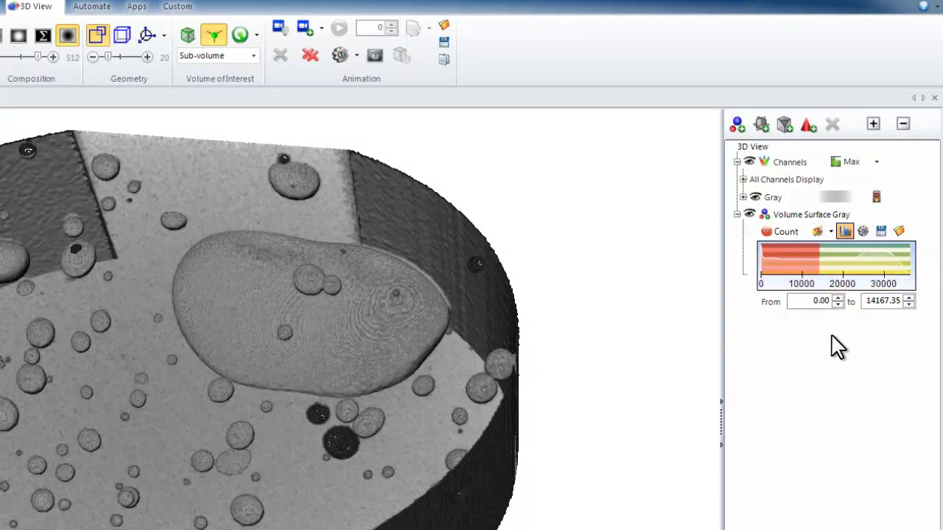
- Hide the grey channel volume, apply Blend composition, and tilt the view to look from above
{"action": "left_click", "coordinate": [830, 232]}
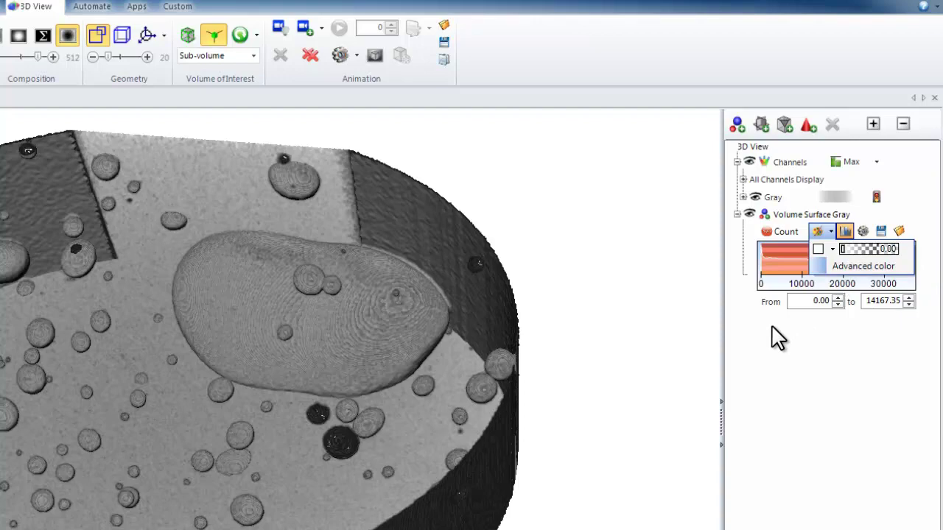
{"action": "left_click", "coordinate": [748, 162]}
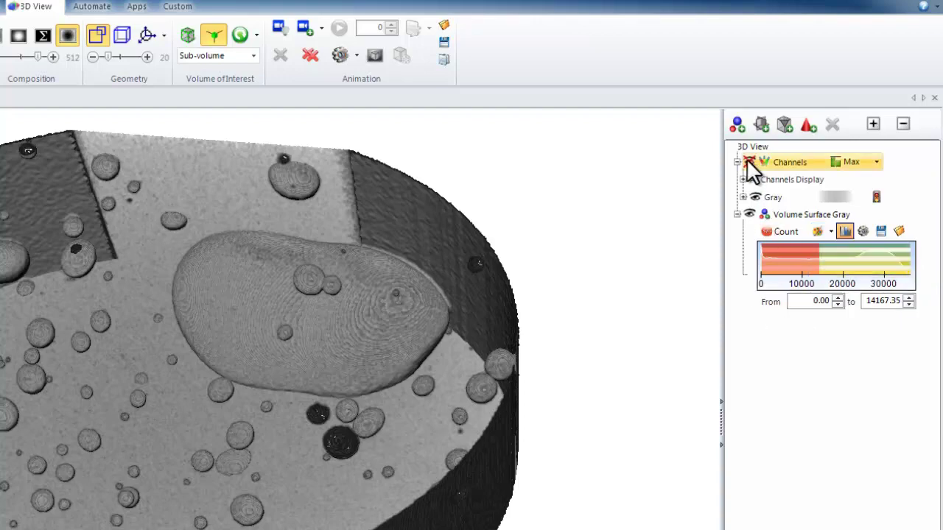
{"action": "left_click", "coordinate": [747, 160]}
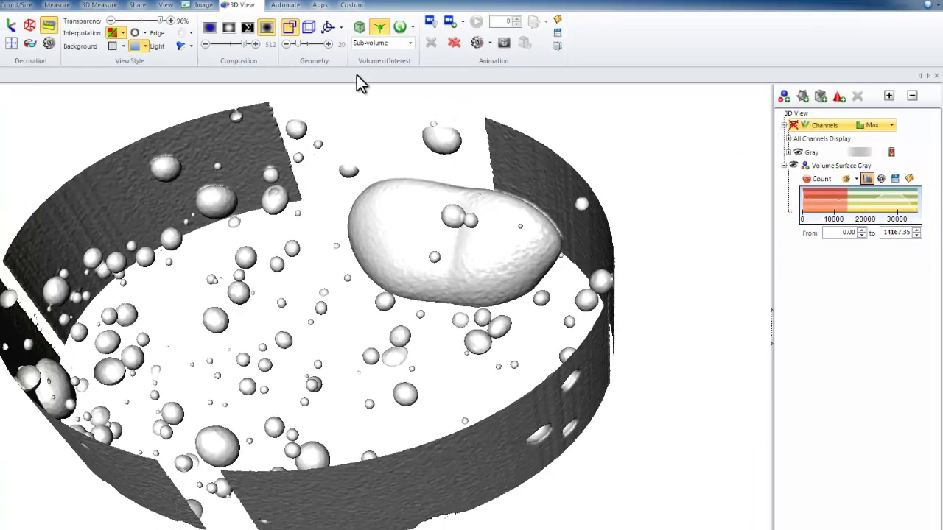
{"action": "left_click", "coordinate": [209, 30]}
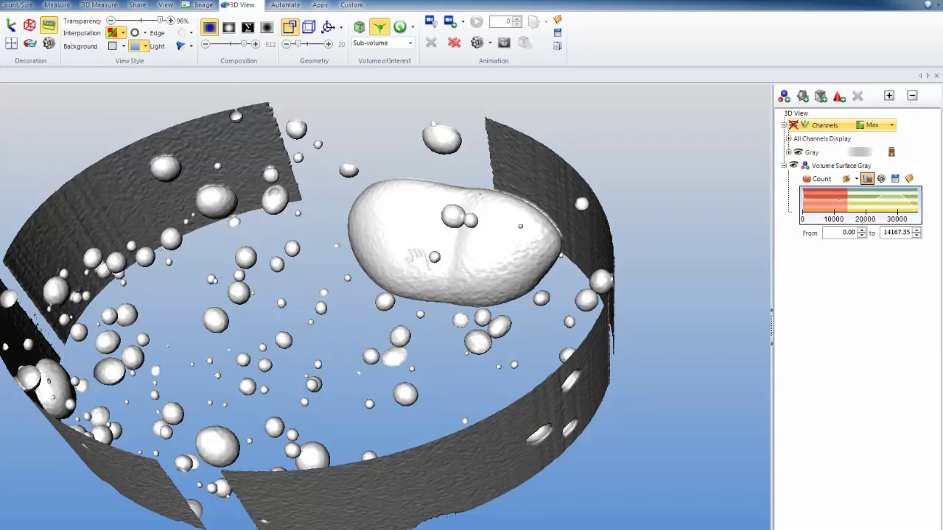
{"action": "left_click_drag", "start_coordinate": [301, 309], "coordinate": [324, 405]}
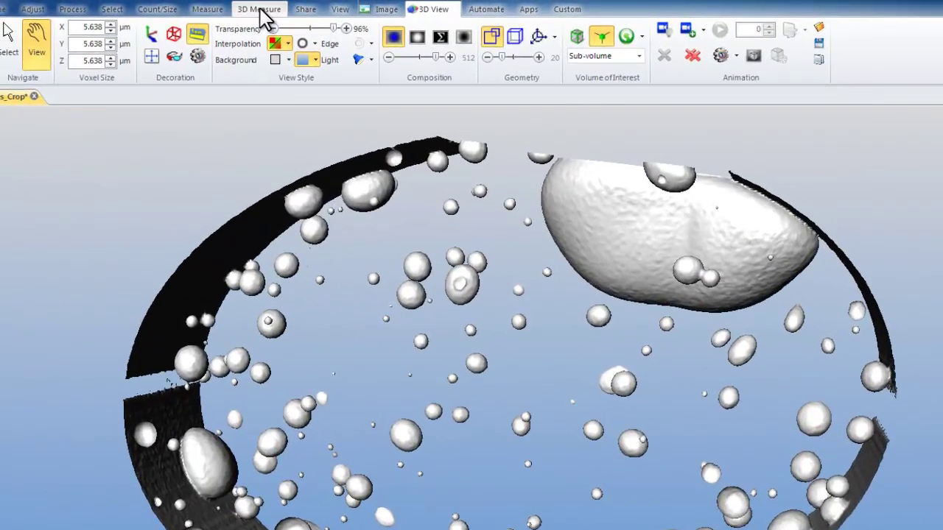
- In 3D Measure's 3D Options, keep Text=Name and Coloring=Random, and enable Clean Borders
{"action": "left_click", "coordinate": [230, 8]}
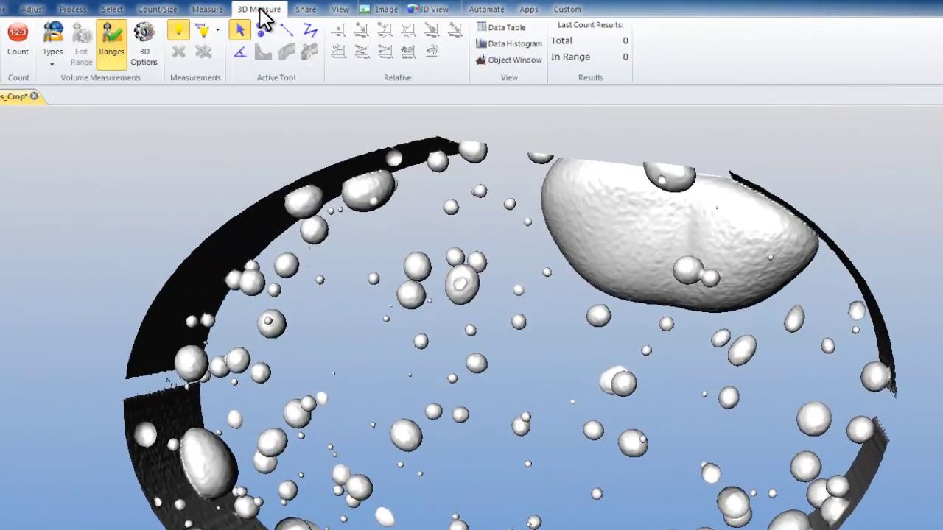
{"action": "left_click", "coordinate": [145, 45]}
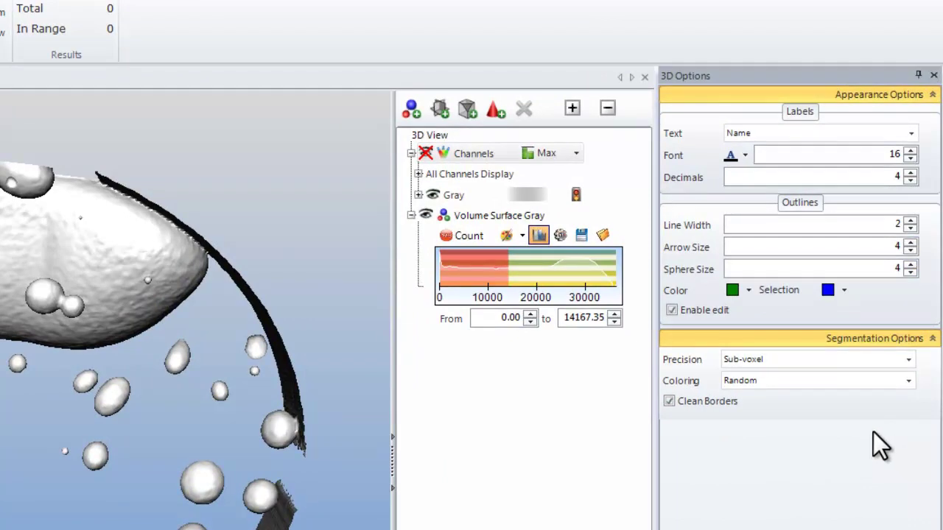
{"action": "left_click", "coordinate": [800, 133]}
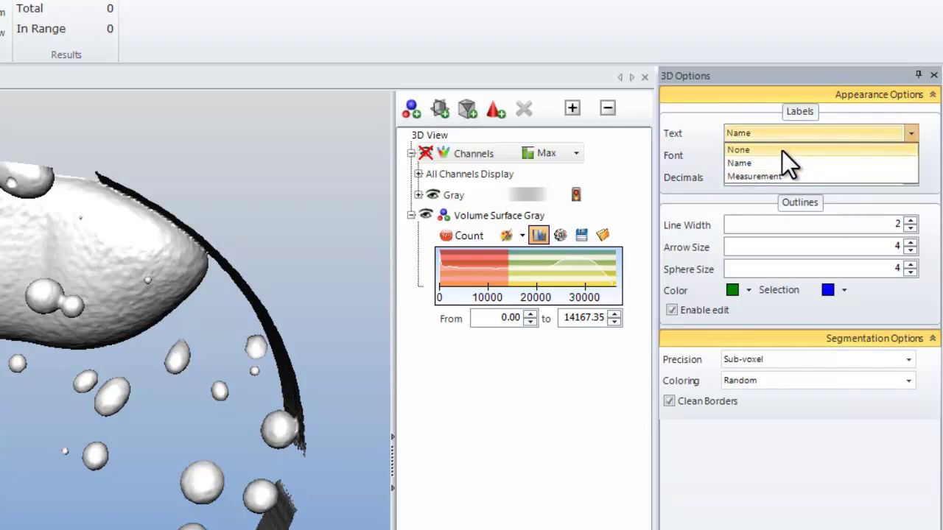
{"action": "left_click", "coordinate": [705, 127]}
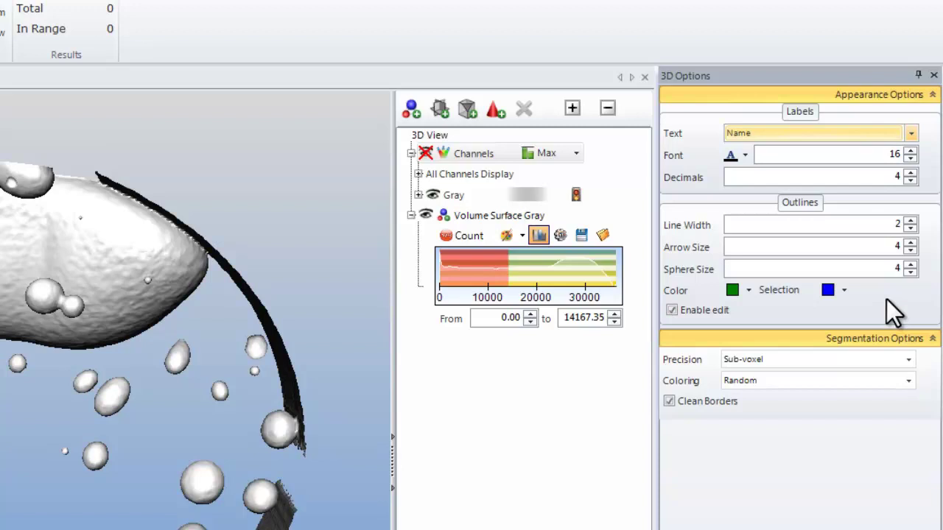
{"action": "left_click", "coordinate": [908, 381]}
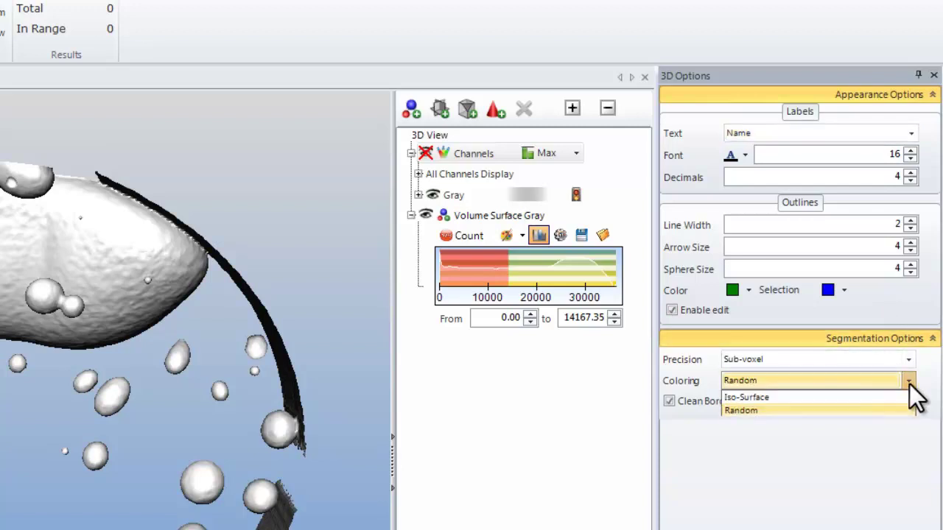
{"action": "left_click", "coordinate": [770, 411]}
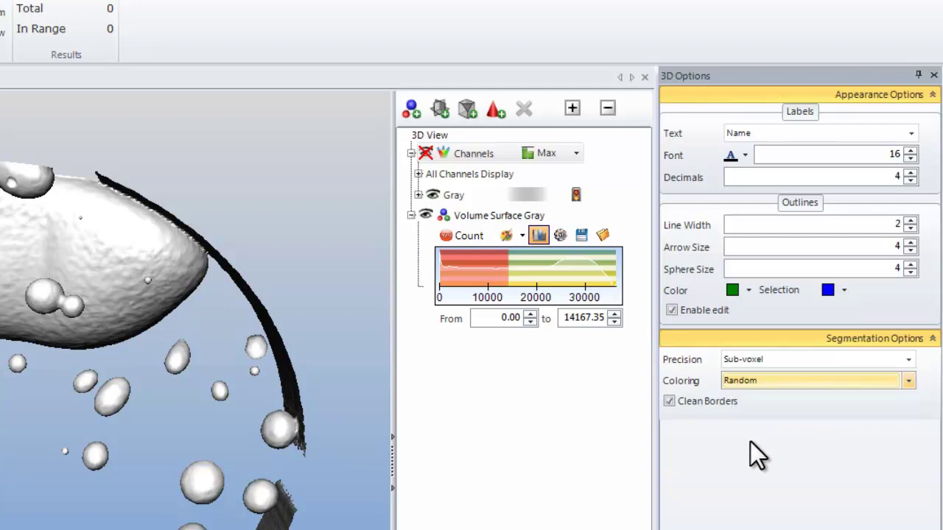
{"action": "left_click", "coordinate": [668, 401]}
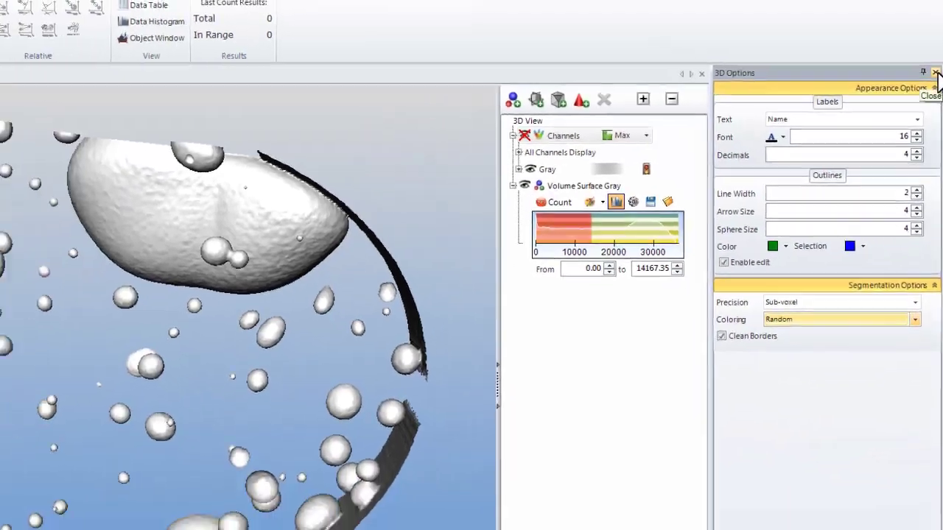
{"action": "left_click", "coordinate": [933, 75]}
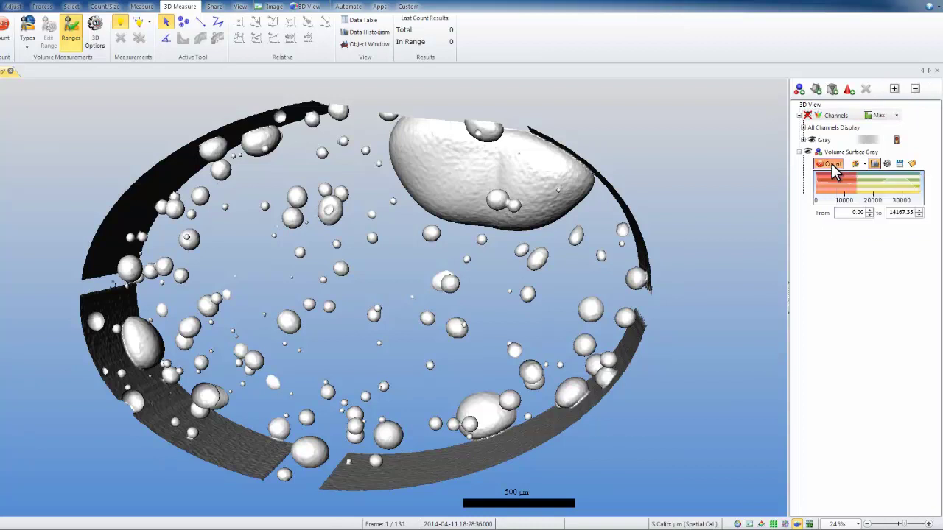
- Count the Volume Surface Gray bubbles, dock the 3D Data Table on the left, and rotate the result
{"action": "left_click", "coordinate": [832, 165]}
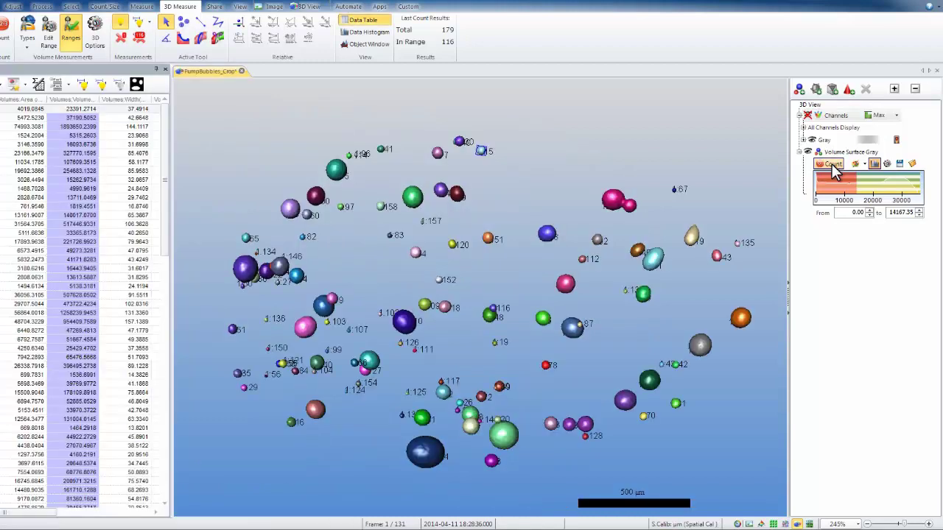
{"action": "left_click_drag", "start_coordinate": [492, 345], "coordinate": [488, 210]}
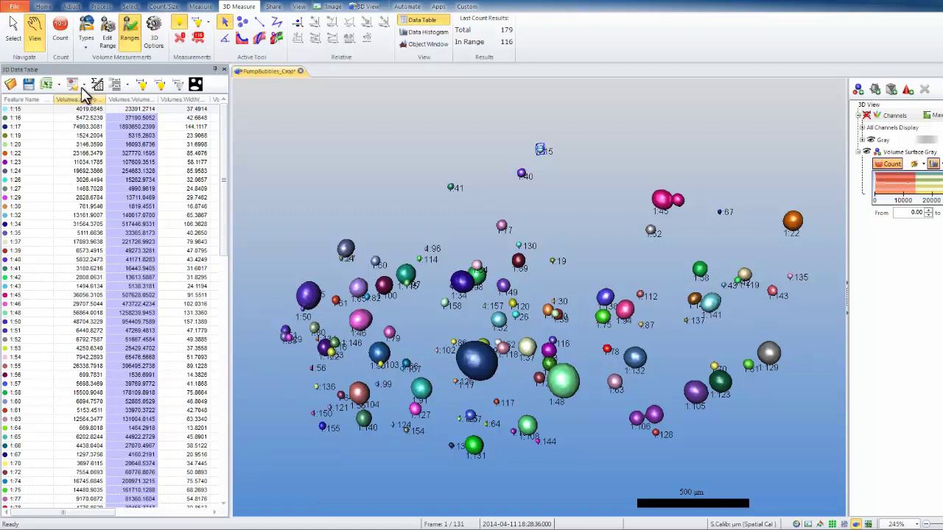
{"action": "left_click_drag", "start_coordinate": [89, 68], "coordinate": [21, 271]}
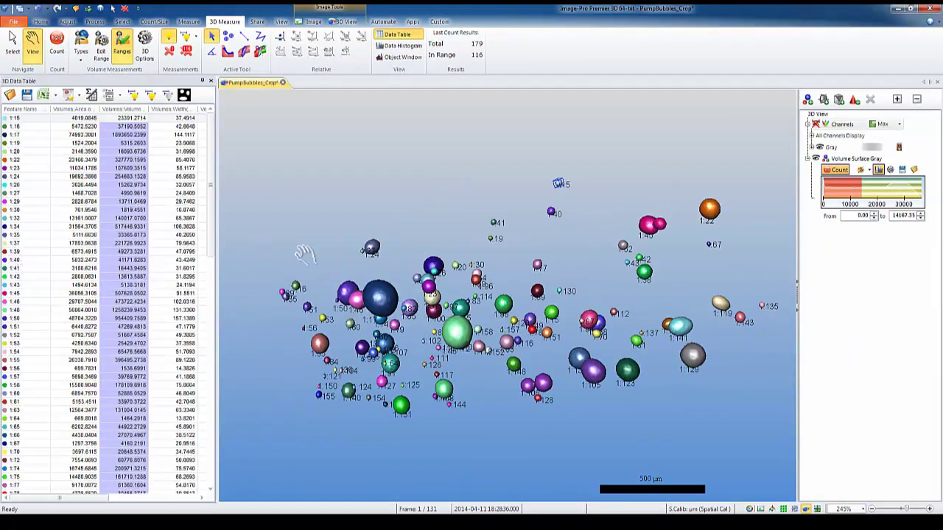
{"action": "left_click_drag", "start_coordinate": [532, 299], "coordinate": [690, 355]}
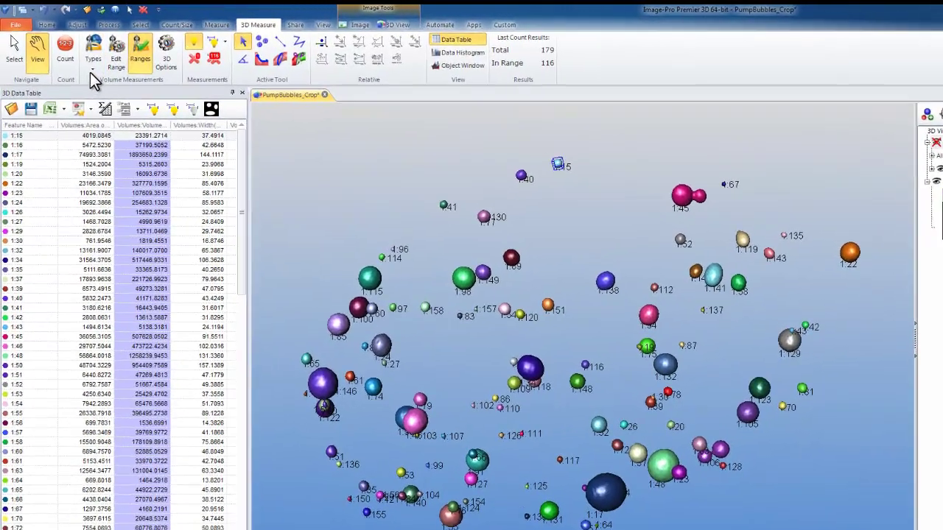
- Enlarge the Available Measurements list, edit the Volume maximum cell, and close the Selected Measurements/Filters dialog
{"action": "left_click", "coordinate": [92, 70]}
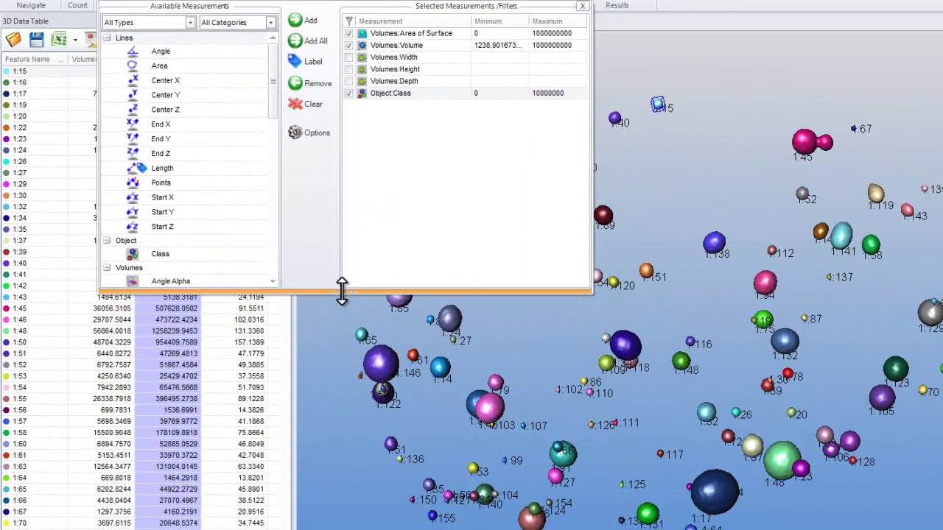
{"action": "left_click_drag", "start_coordinate": [312, 344], "coordinate": [313, 448]}
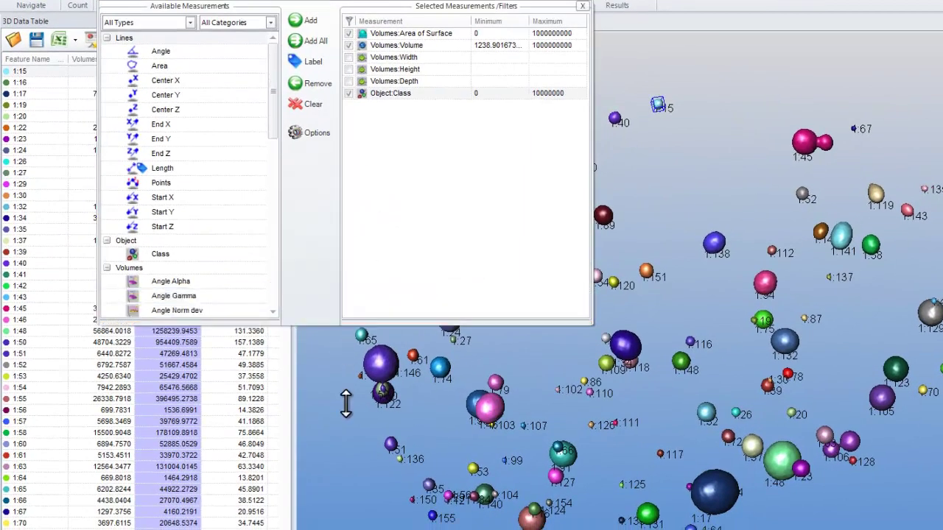
{"action": "left_click_drag", "start_coordinate": [345, 403], "coordinate": [345, 497]}
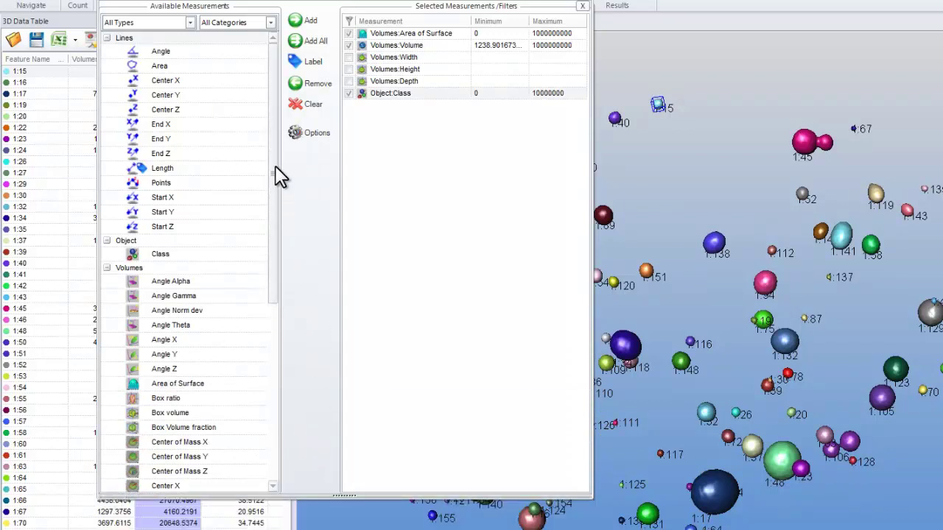
{"action": "left_click_drag", "start_coordinate": [274, 167], "coordinate": [263, 146]}
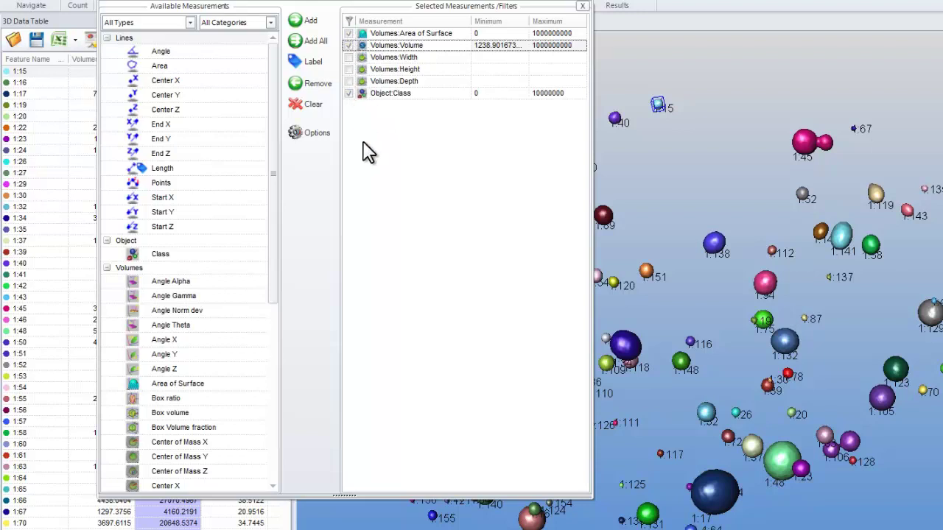
{"action": "left_click", "coordinate": [514, 45]}
{"action": "left_click", "coordinate": [564, 45]}
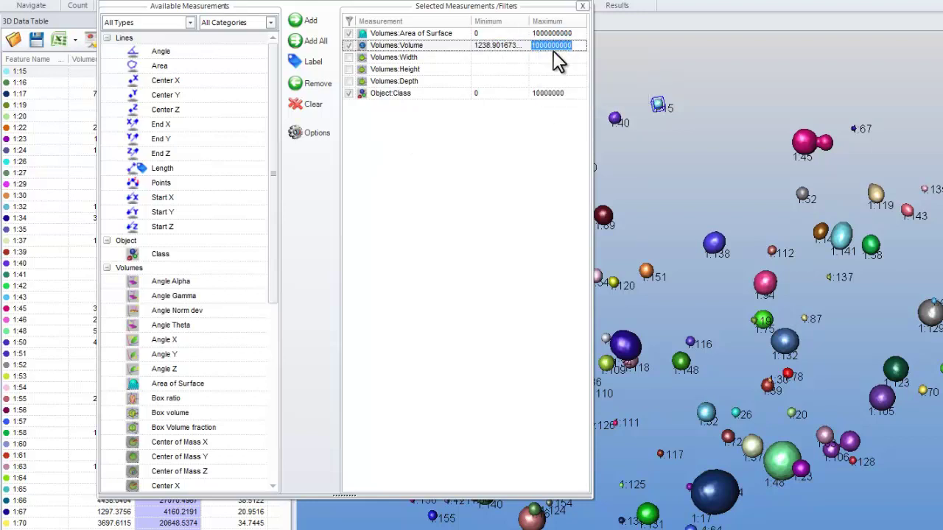
{"action": "left_click", "coordinate": [581, 6]}
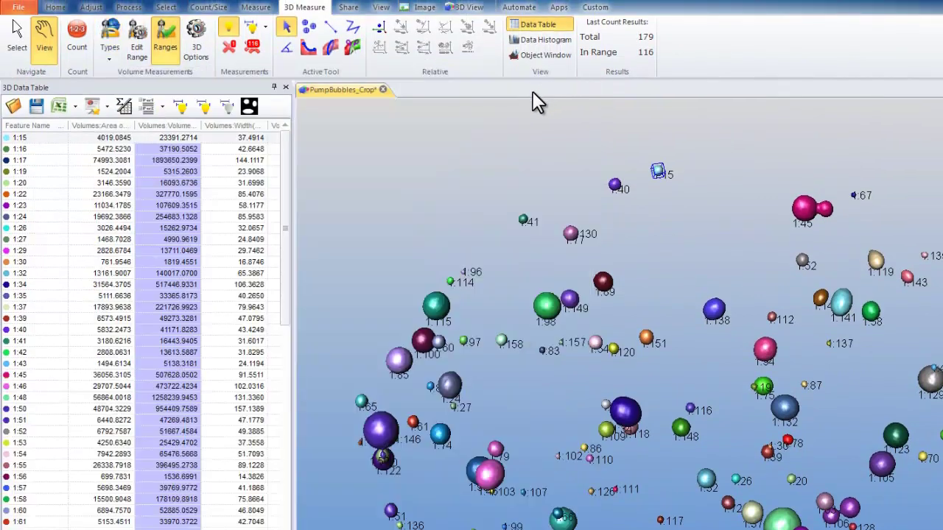
- In Edit Range, trial Area of Surface limits of about 10000–70000, then reset them to full range
{"action": "left_click", "coordinate": [139, 30]}
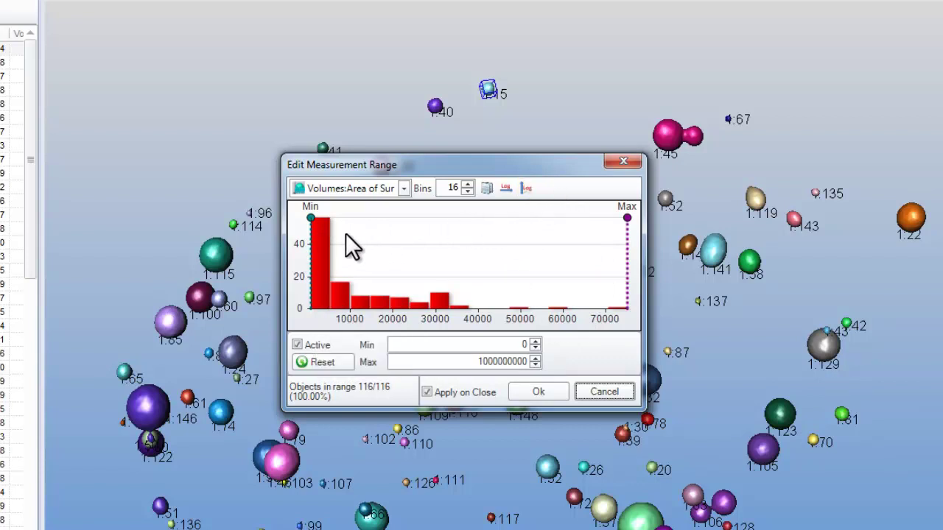
{"action": "left_click_drag", "start_coordinate": [310, 248], "coordinate": [351, 248]}
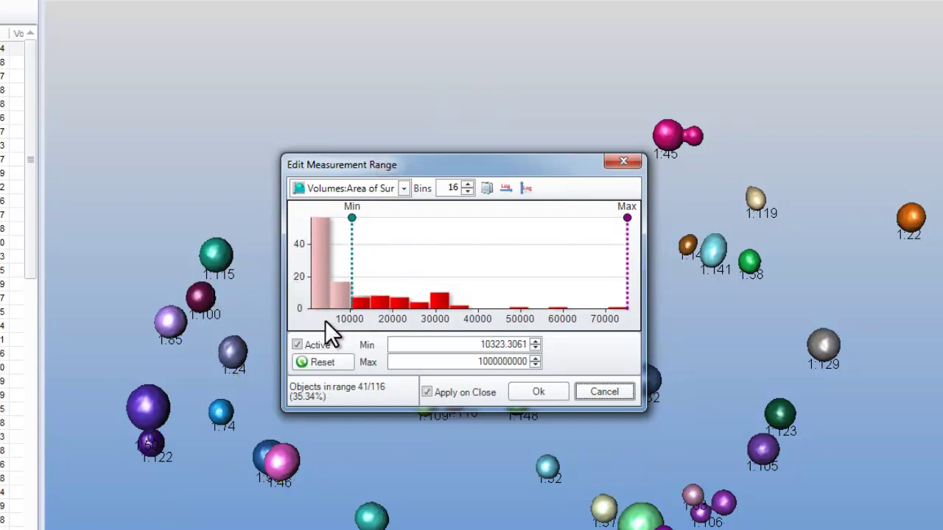
{"action": "left_click_drag", "start_coordinate": [627, 273], "coordinate": [605, 273]}
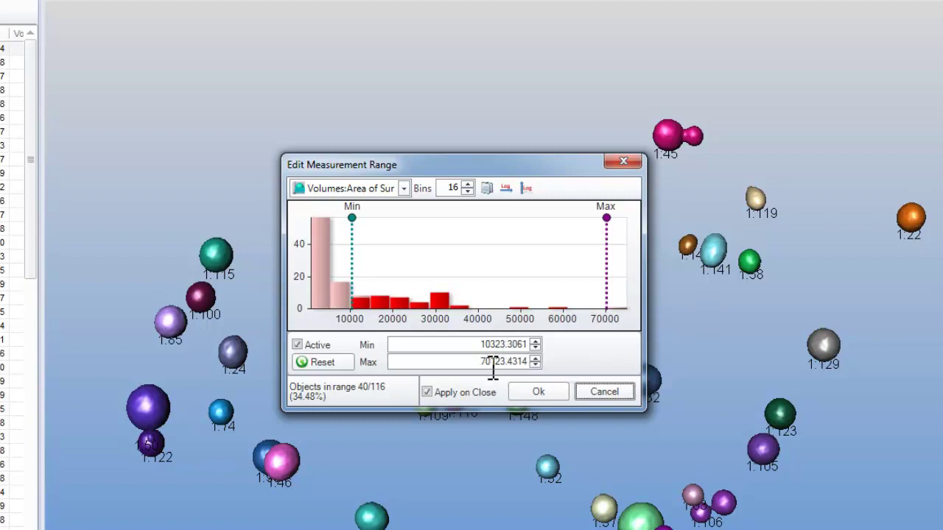
{"action": "left_click", "coordinate": [403, 188]}
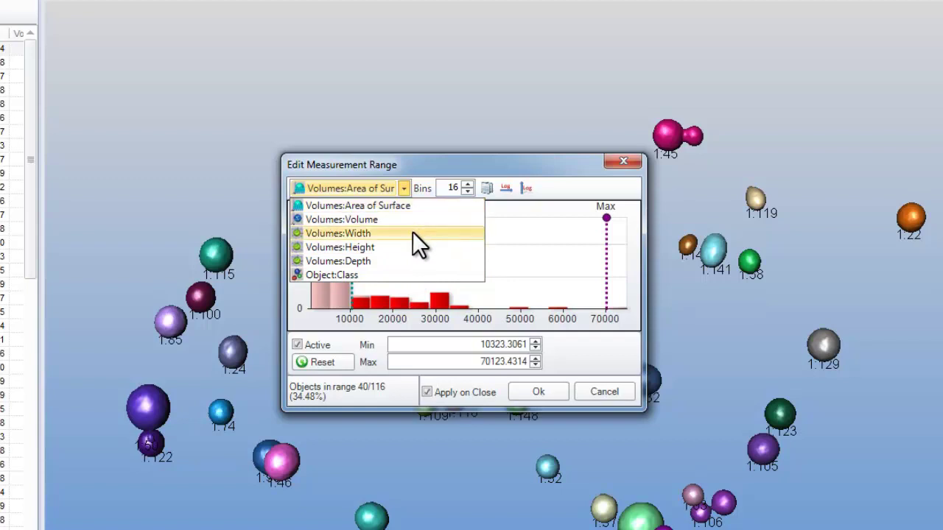
{"action": "left_click", "coordinate": [410, 207]}
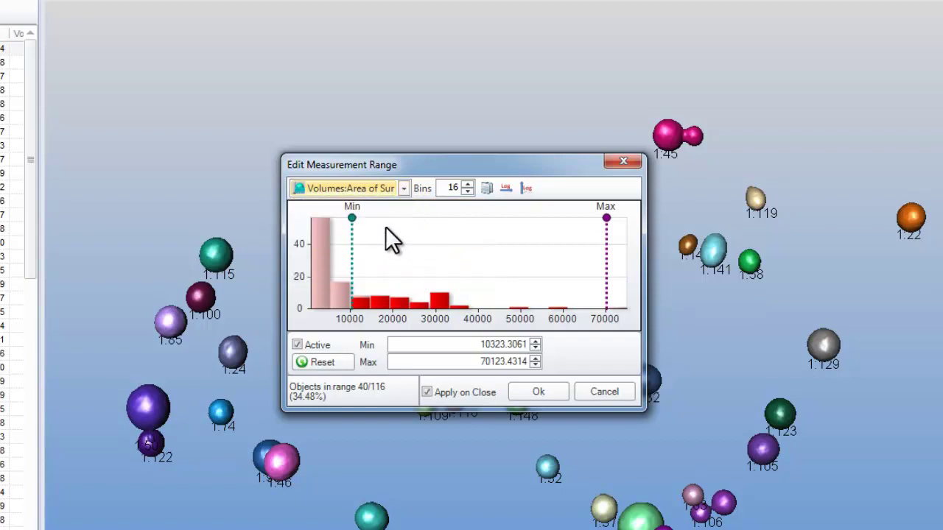
{"action": "left_click_drag", "start_coordinate": [350, 248], "coordinate": [293, 257]}
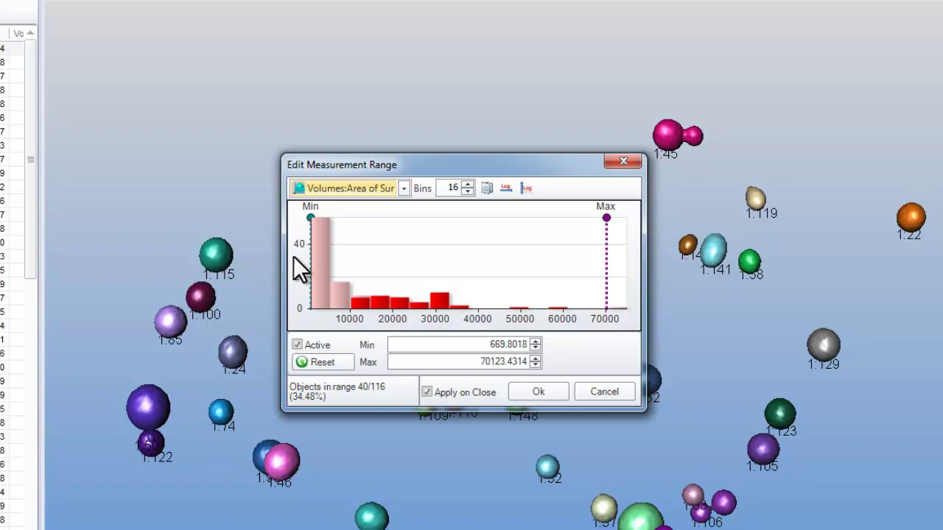
{"action": "left_click_drag", "start_coordinate": [607, 280], "coordinate": [636, 276]}
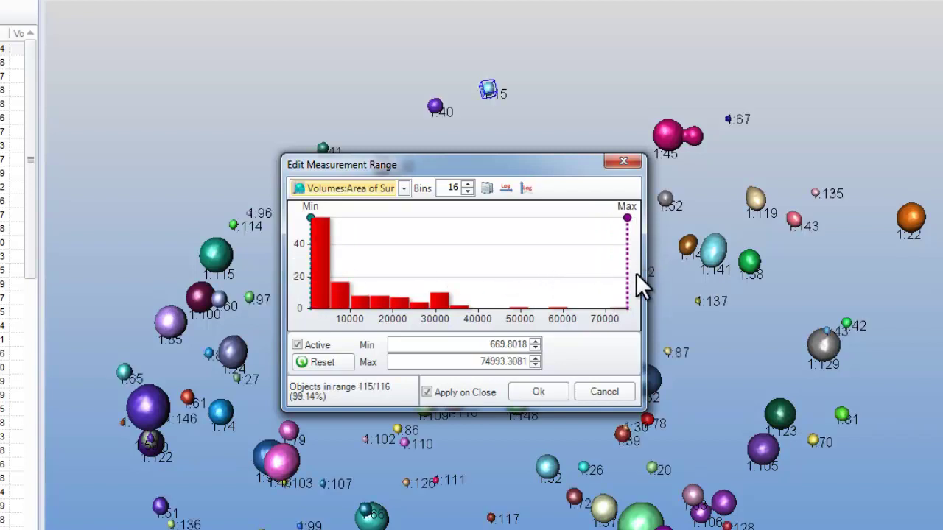
- Filter Volumes:Volume from about 130120 upward, leaving 37 of 116 bubbles in range
{"action": "left_click", "coordinate": [404, 189]}
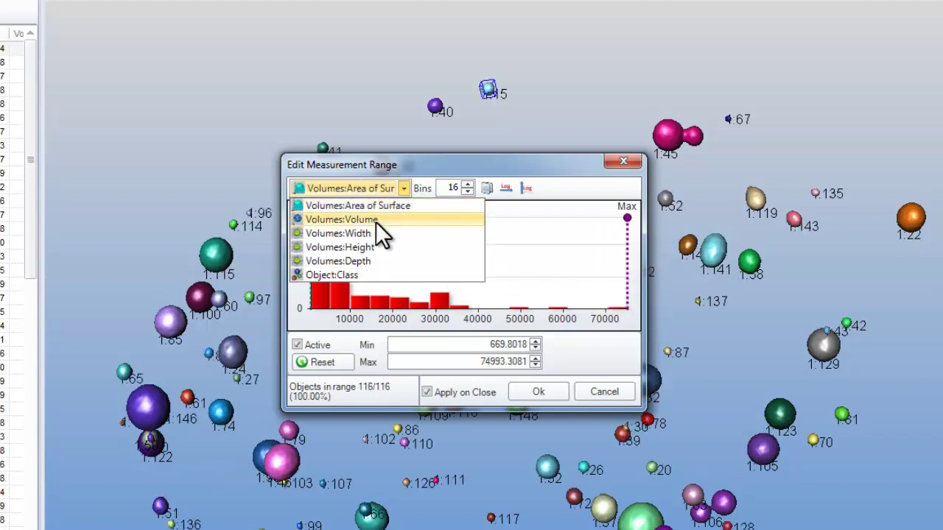
{"action": "left_click", "coordinate": [376, 221]}
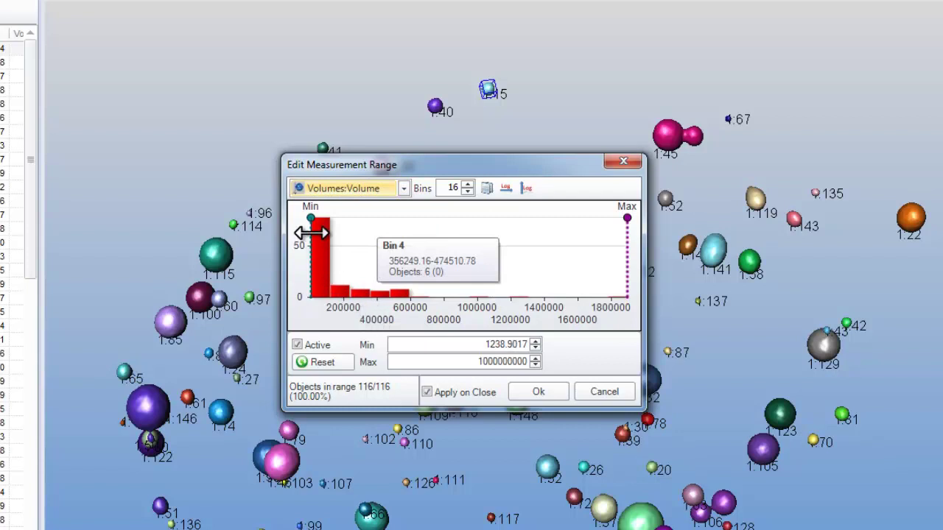
{"action": "left_click_drag", "start_coordinate": [310, 232], "coordinate": [333, 230]}
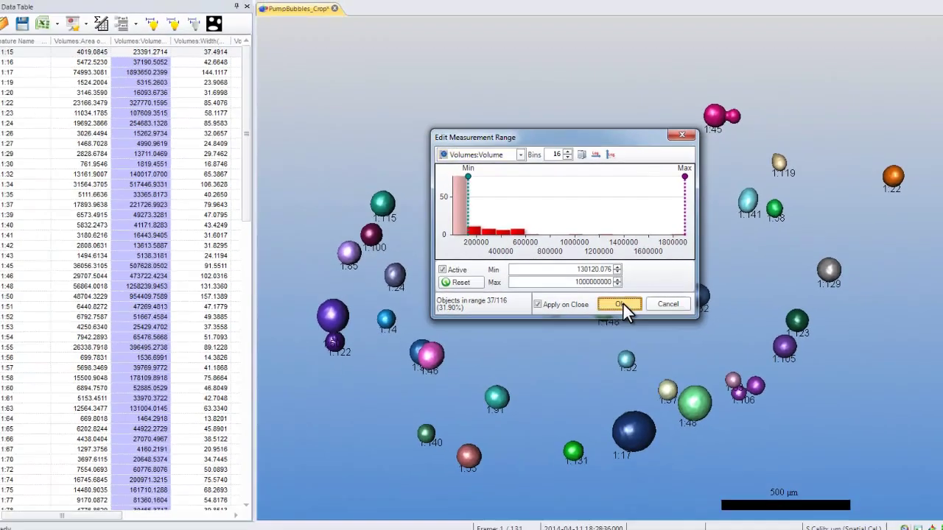
{"action": "left_click", "coordinate": [539, 392]}
{"action": "left_click_drag", "start_coordinate": [613, 374], "coordinate": [753, 383]}
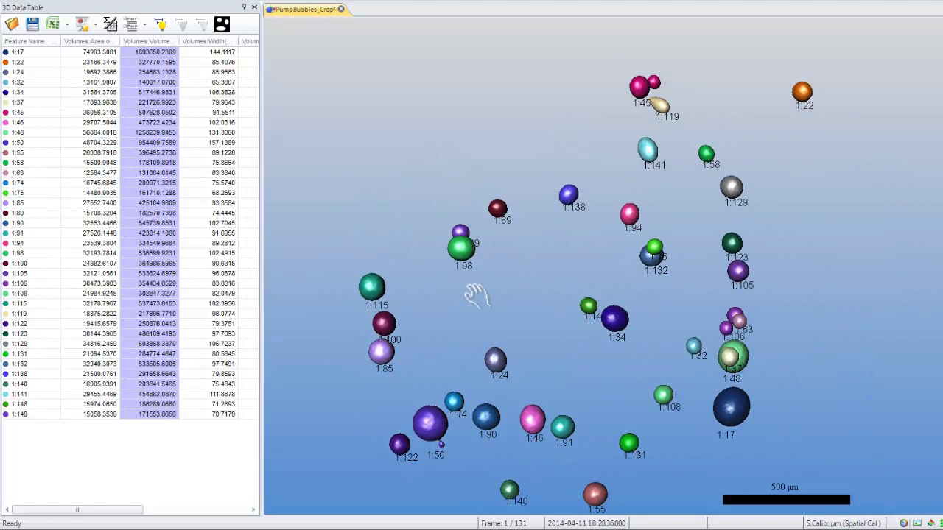
- Rotate the scene and toggle Ranges off, bringing 125 of 179 bubbles back into range
{"action": "left_click_drag", "start_coordinate": [479, 301], "coordinate": [678, 269]}
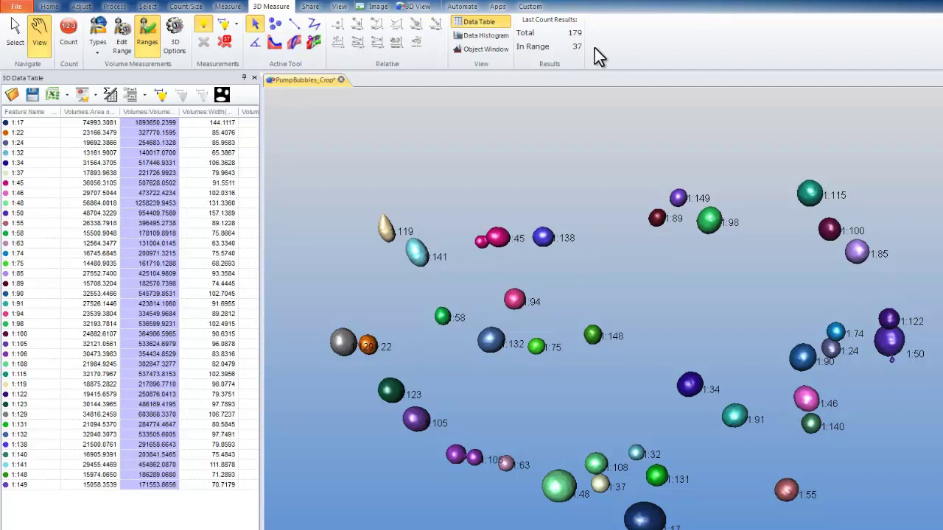
{"action": "left_click", "coordinate": [148, 33]}
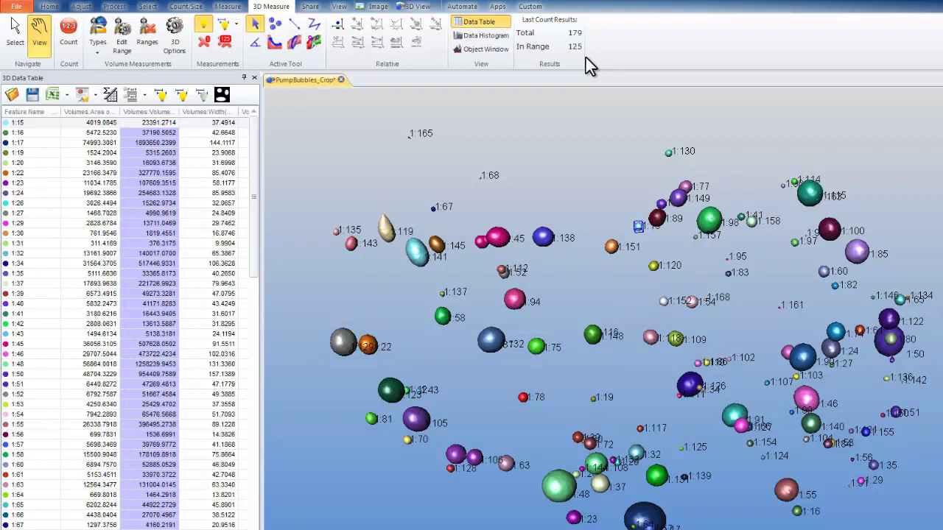
- Turn range filtering back on and sort the data table by Width and Volume, largest first
{"action": "left_click", "coordinate": [147, 49]}
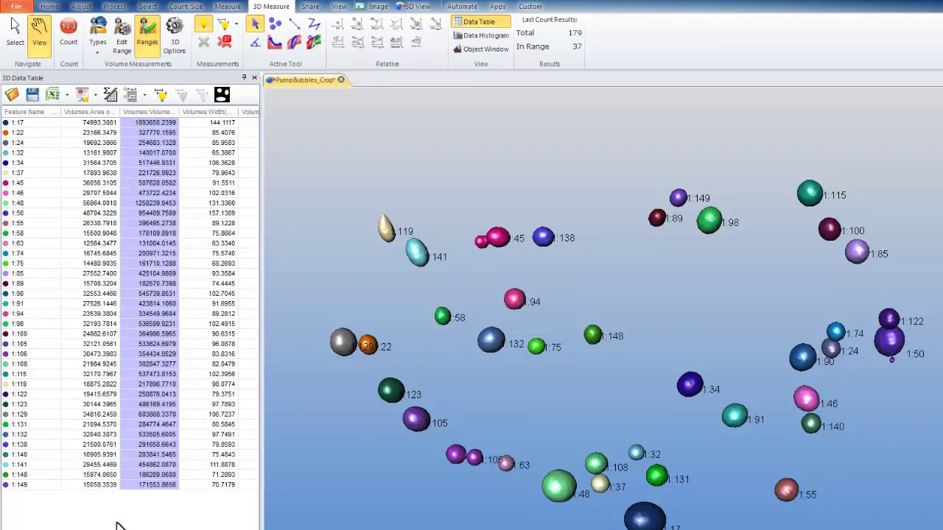
{"action": "left_click", "coordinate": [96, 112]}
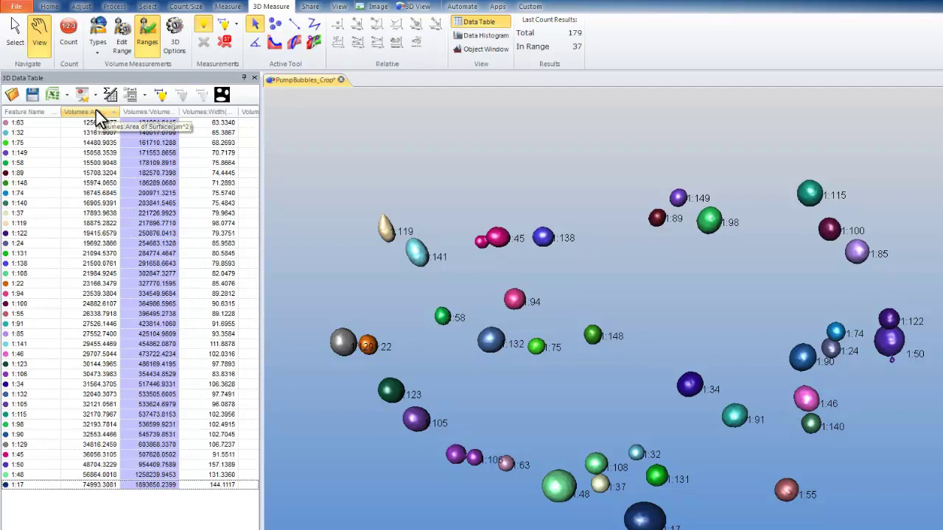
{"action": "left_click", "coordinate": [149, 114]}
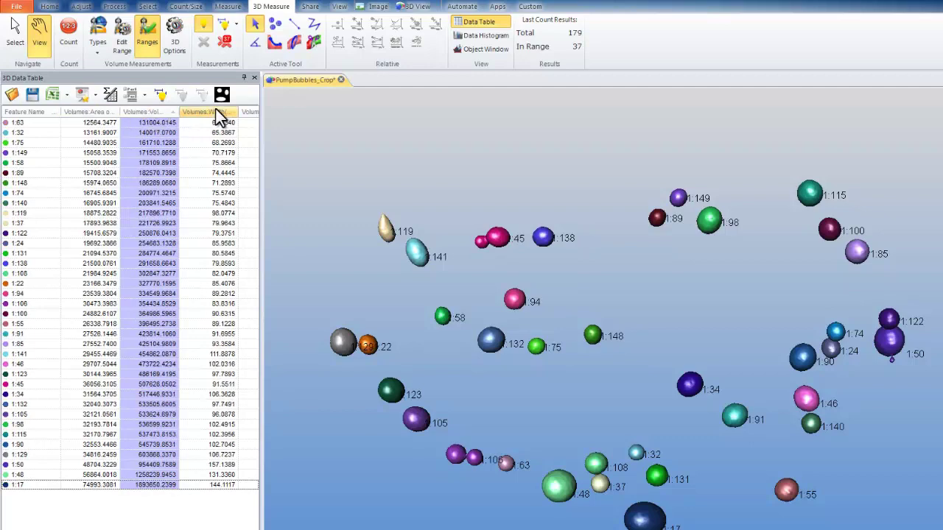
{"action": "left_click", "coordinate": [211, 114]}
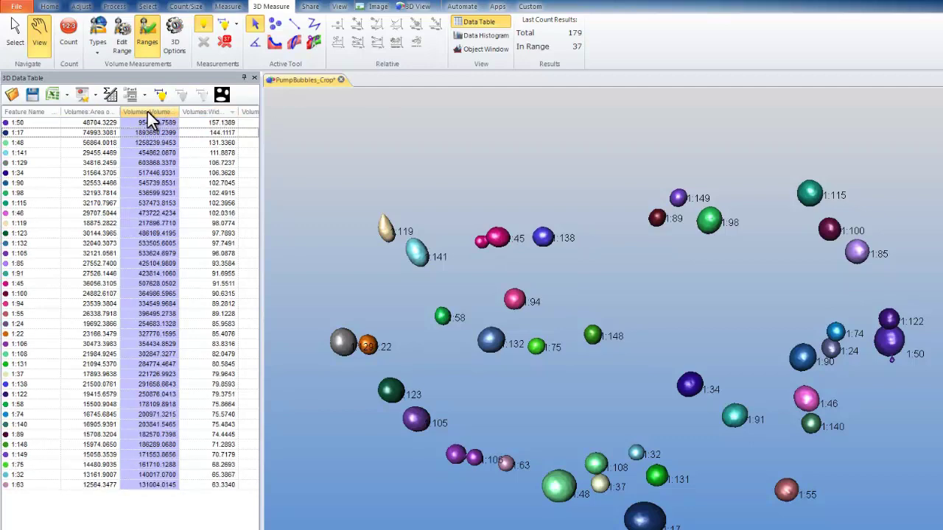
{"action": "left_click", "coordinate": [151, 112]}
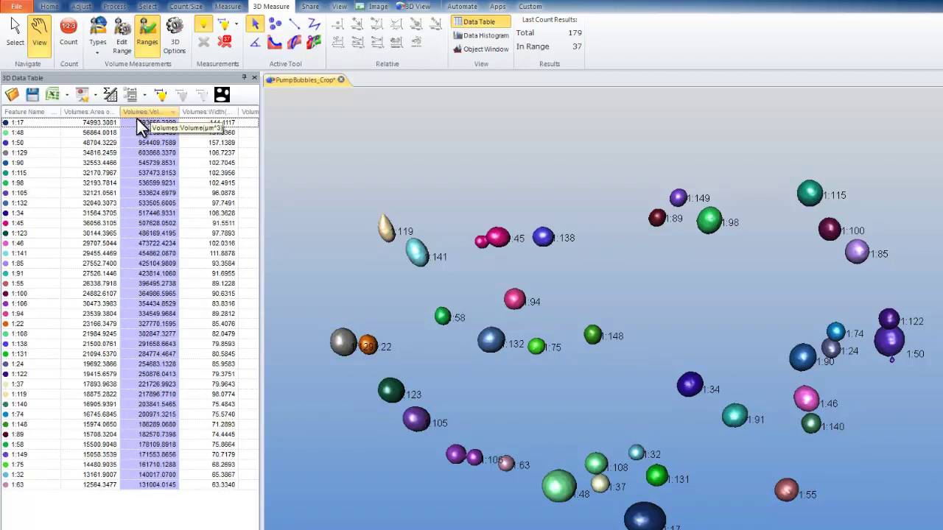
- Pick bubbles 1:17, 1:48 and 1:50 from the table, rotating the scene to centre 1:17
{"action": "left_click", "coordinate": [111, 123]}
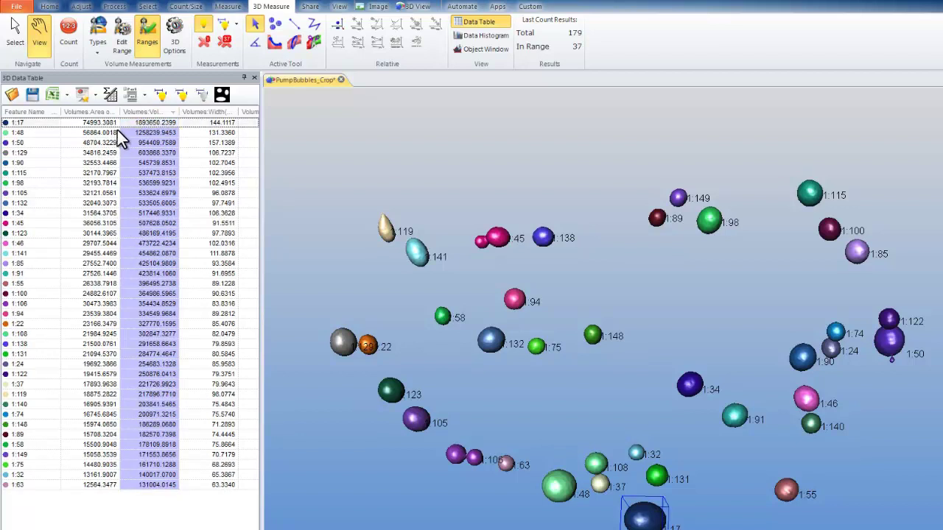
{"action": "left_click", "coordinate": [117, 131]}
{"action": "left_click", "coordinate": [110, 141]}
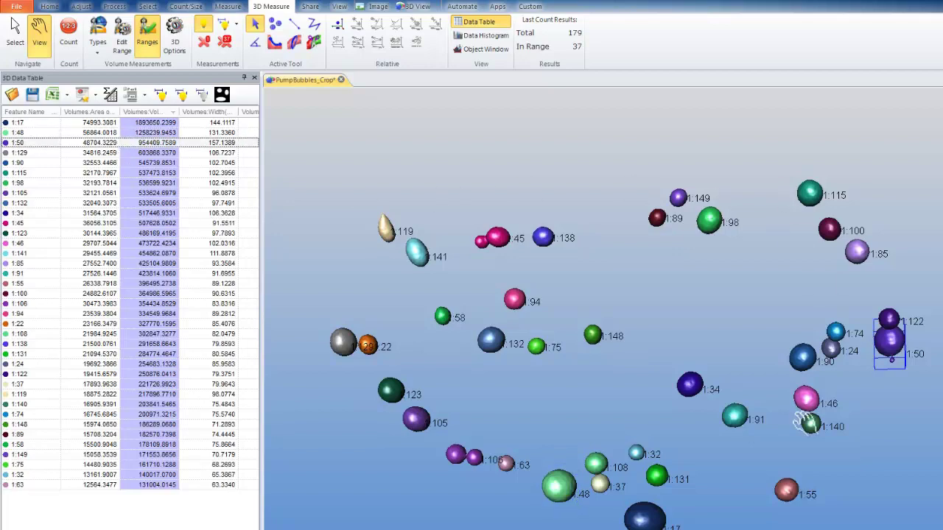
{"action": "left_click", "coordinate": [880, 340]}
{"action": "left_click_drag", "start_coordinate": [880, 340], "coordinate": [678, 312]}
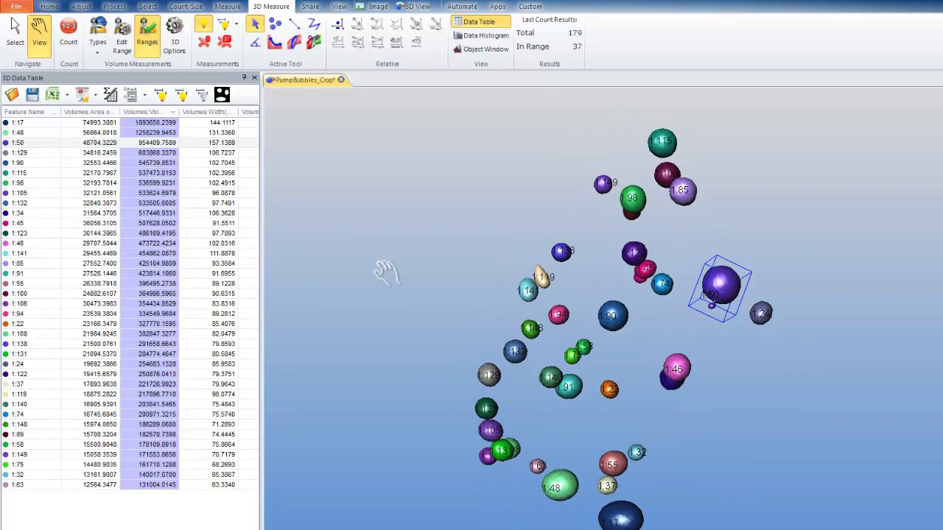
{"action": "left_click", "coordinate": [100, 124]}
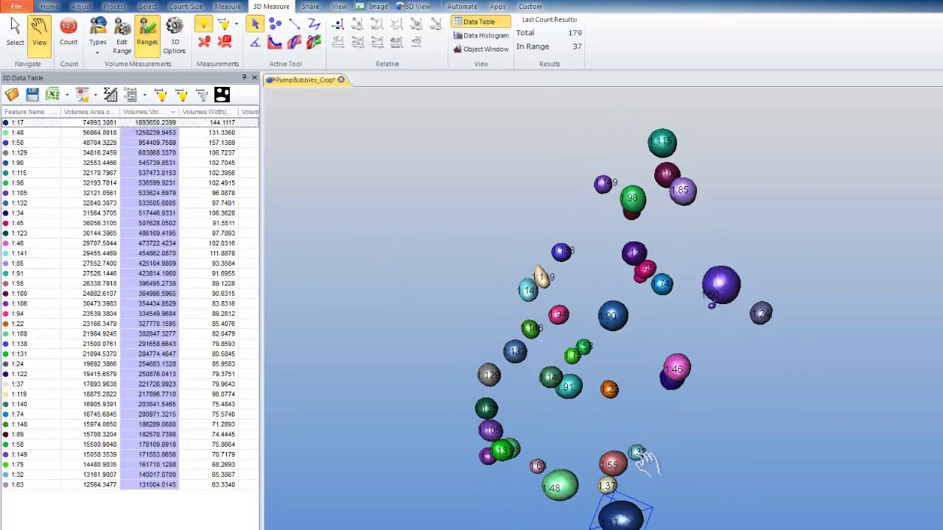
{"action": "left_click_drag", "start_coordinate": [641, 452], "coordinate": [494, 259]}
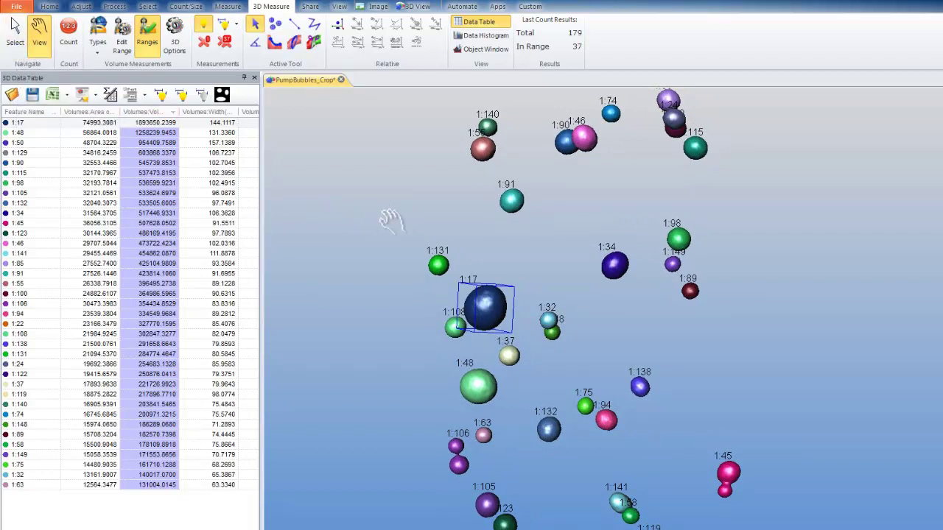
- With the Select tool, pick bubbles 1:34, 1:91, 1:55, 1:140, 1:46 and 1:98 in the 3D view
{"action": "key", "text": "Escape"}
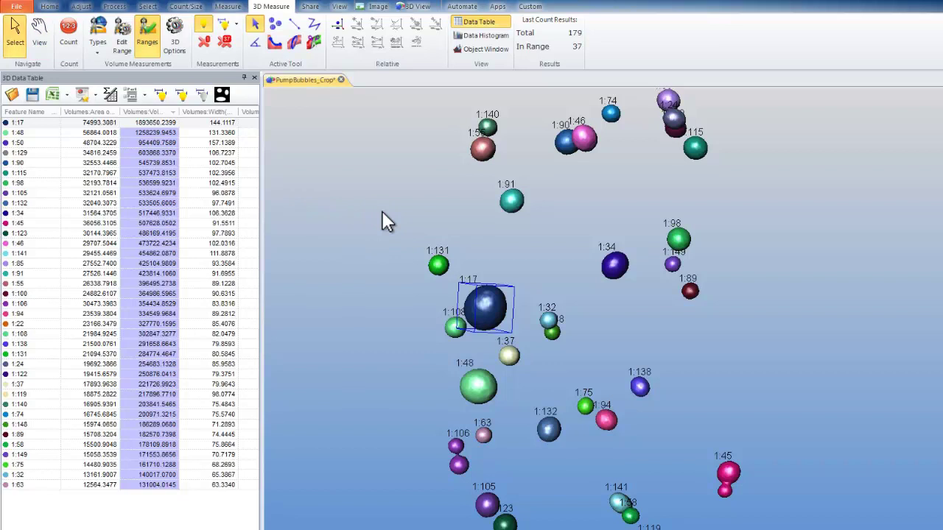
{"action": "left_click", "coordinate": [614, 267]}
{"action": "left_click", "coordinate": [512, 201]}
{"action": "left_click", "coordinate": [484, 149]}
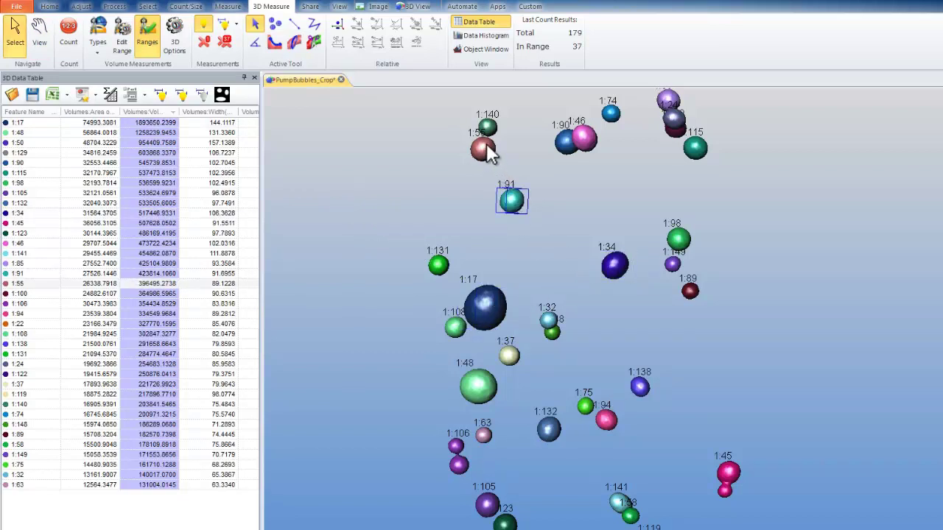
{"action": "left_click", "coordinate": [487, 127]}
{"action": "left_click", "coordinate": [589, 140]}
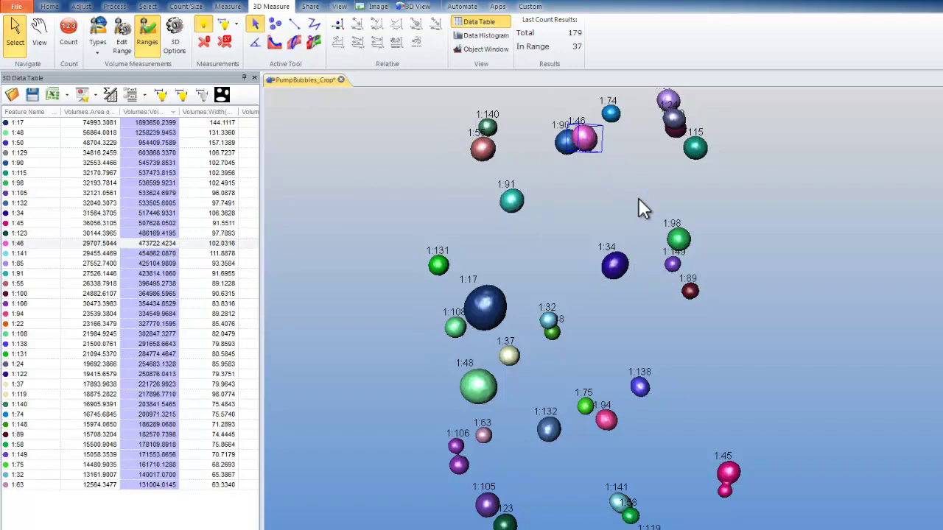
{"action": "left_click", "coordinate": [681, 237]}
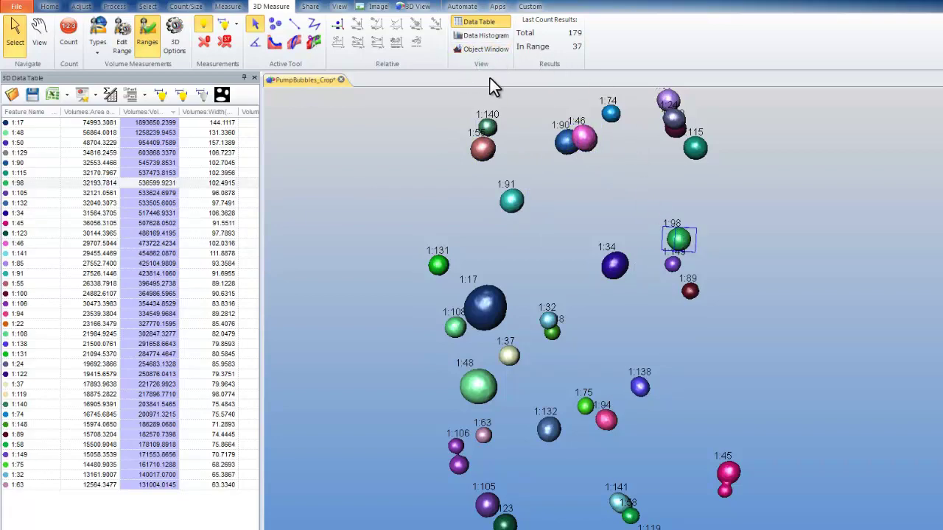
- Plot a four-bin Volumes:Volume data histogram and colour each bubble by its histogram bin
{"action": "left_click", "coordinate": [486, 35]}
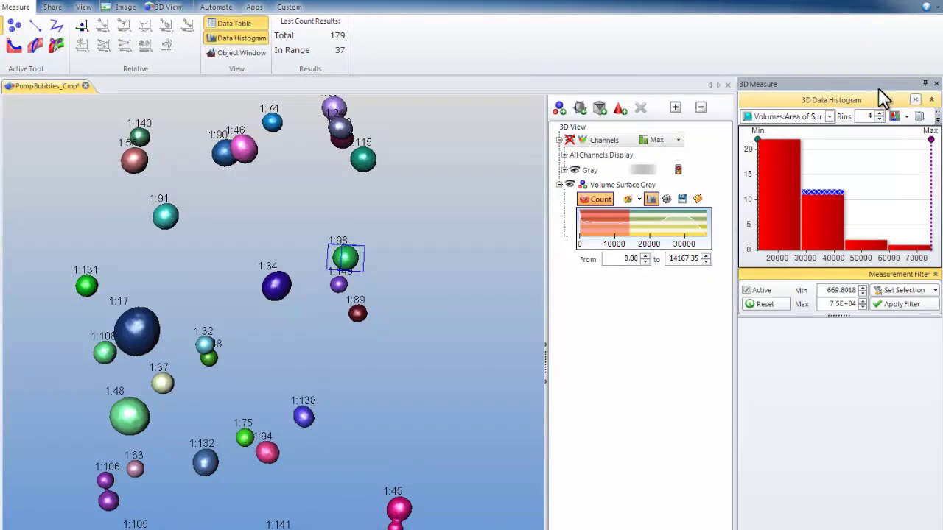
{"action": "left_click", "coordinate": [830, 117]}
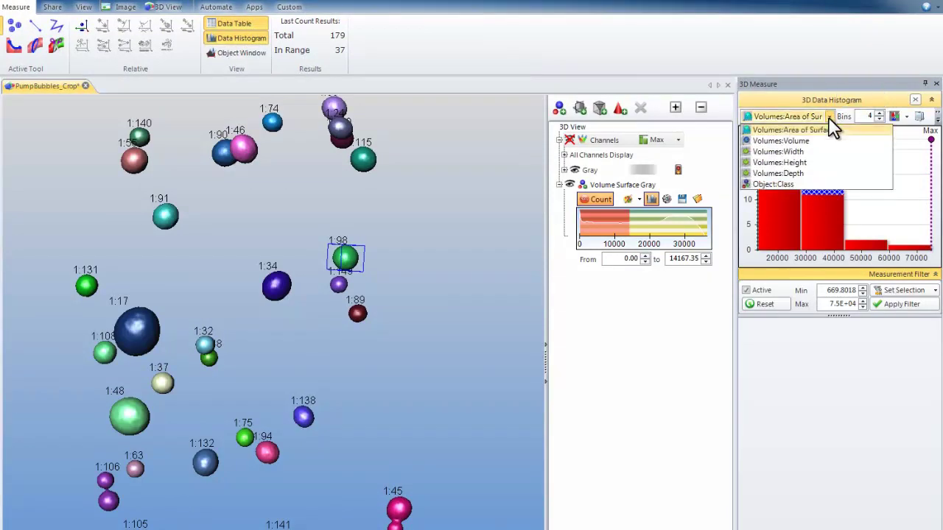
{"action": "left_click", "coordinate": [787, 141]}
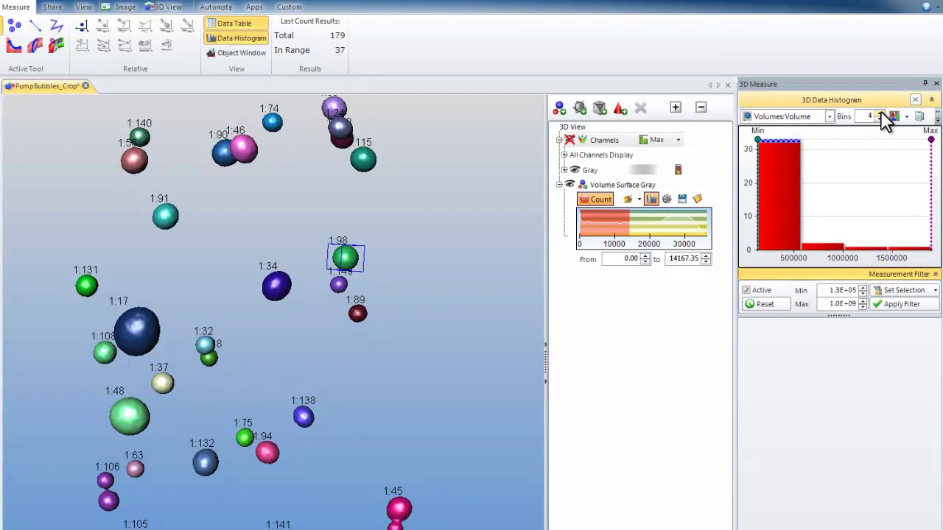
{"action": "left_click", "coordinate": [906, 117]}
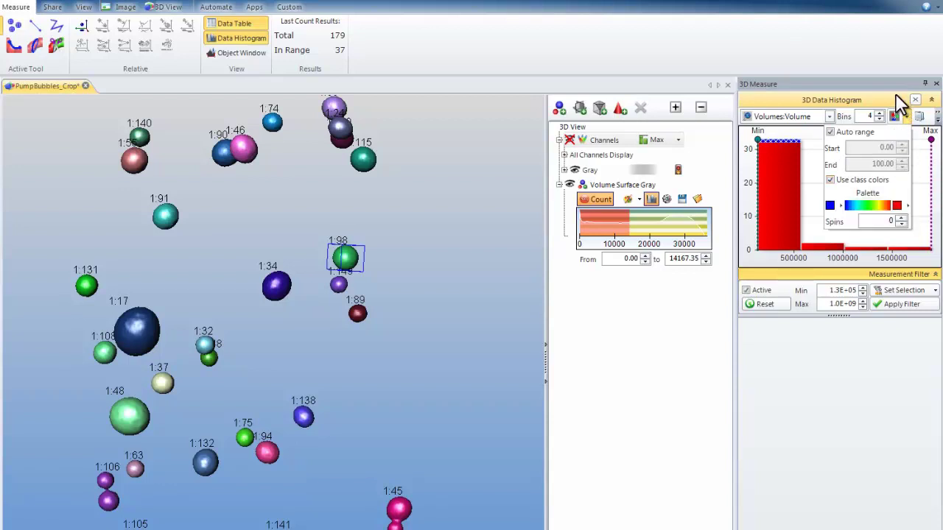
{"action": "left_click", "coordinate": [897, 118]}
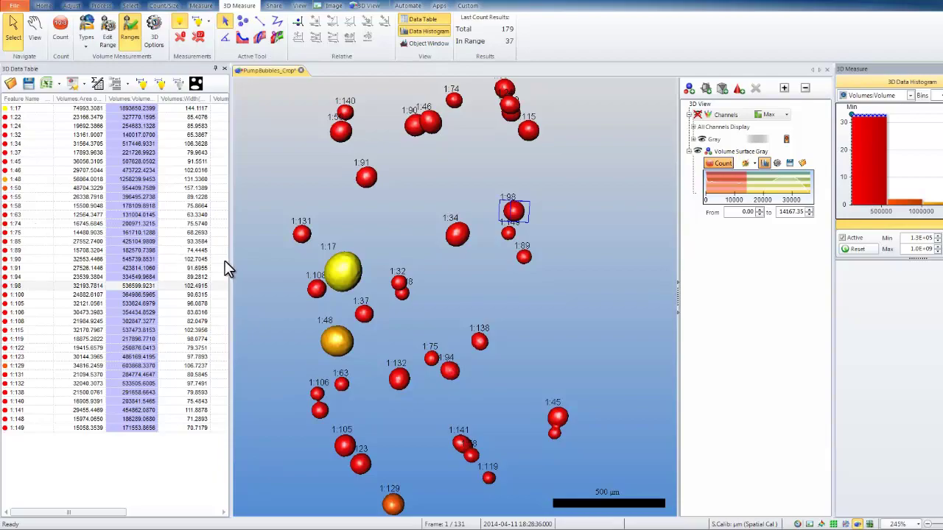
- Widen the 3D Data Table and group its rows by Object:Class to get per-class averages
{"action": "left_click_drag", "start_coordinate": [230, 260], "coordinate": [341, 262]}
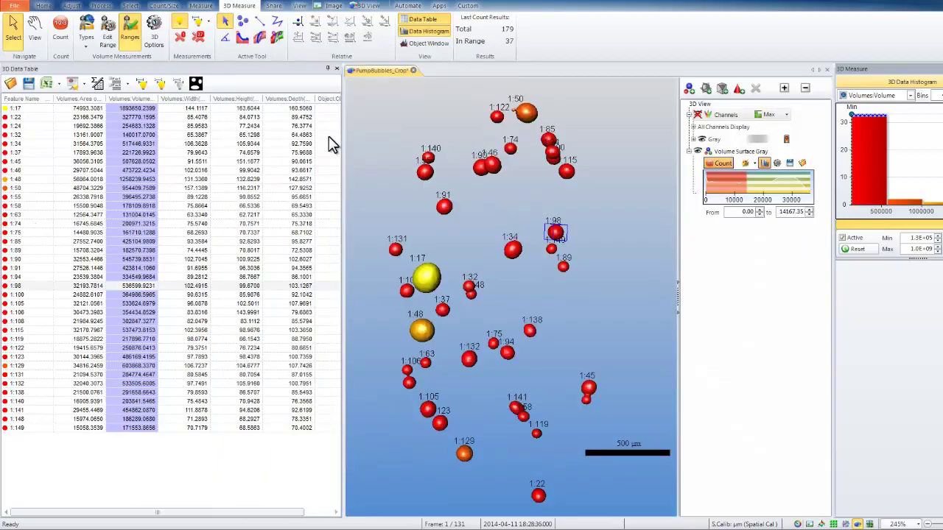
{"action": "left_click_drag", "start_coordinate": [226, 513], "coordinate": [252, 513]}
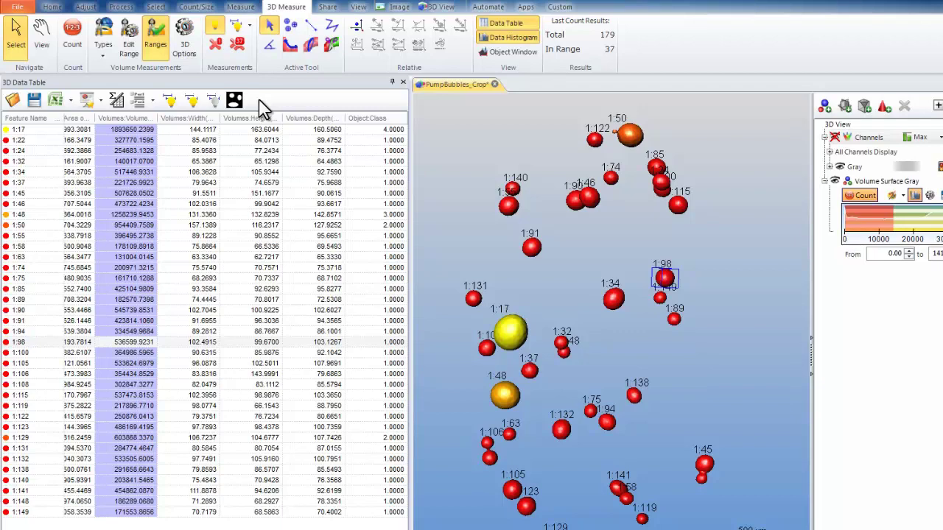
{"action": "left_click", "coordinate": [138, 101]}
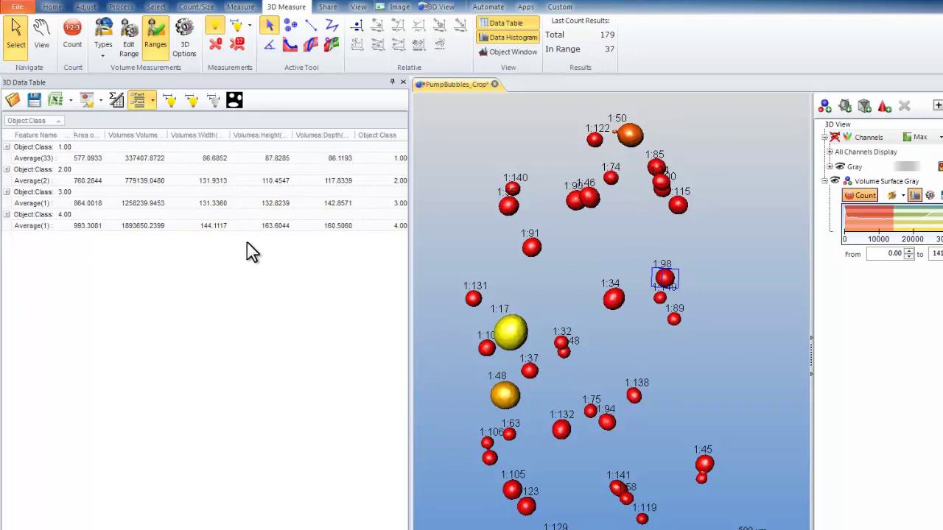
{"action": "left_click", "coordinate": [6, 214]}
{"action": "left_click", "coordinate": [5, 192]}
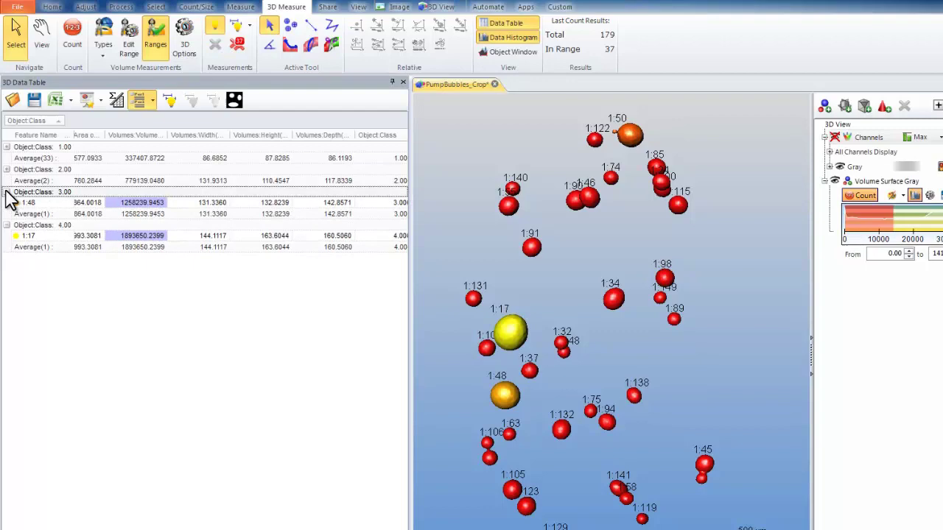
{"action": "left_click", "coordinate": [6, 169]}
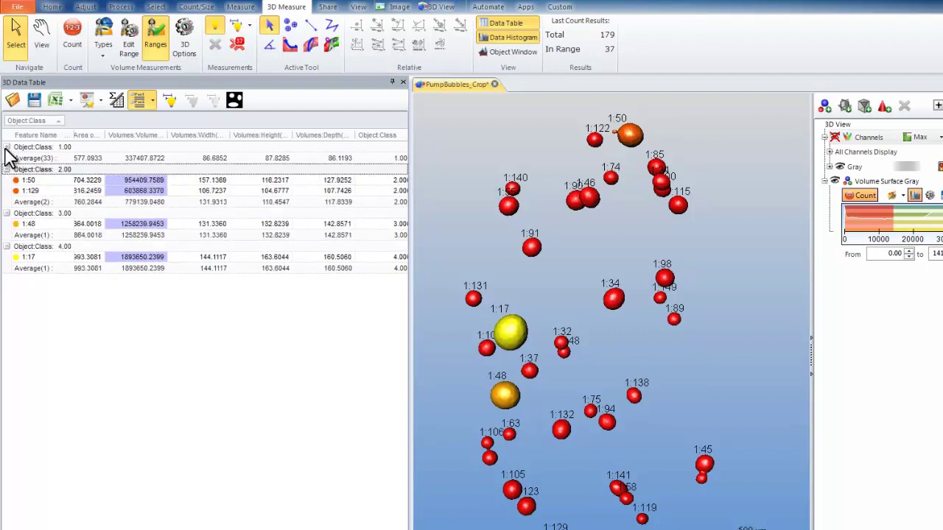
{"action": "left_click", "coordinate": [6, 147]}
{"action": "left_click", "coordinate": [6, 147]}
{"action": "left_click", "coordinate": [6, 169]}
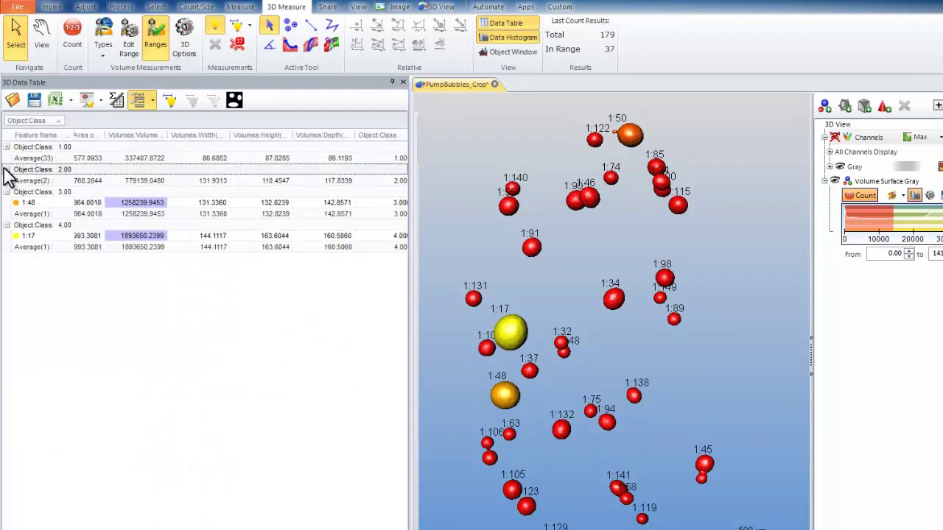
{"action": "left_click", "coordinate": [6, 192]}
{"action": "left_click", "coordinate": [6, 214]}
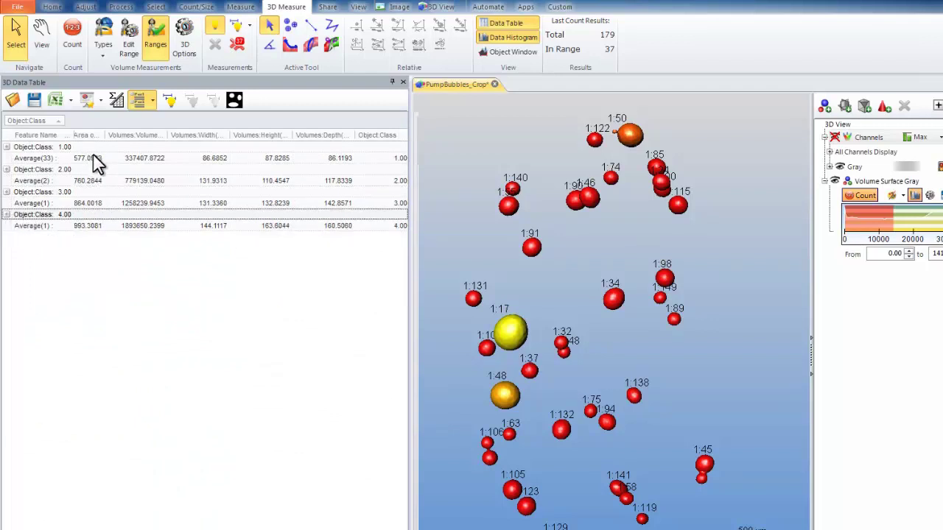
{"action": "left_click", "coordinate": [153, 101]}
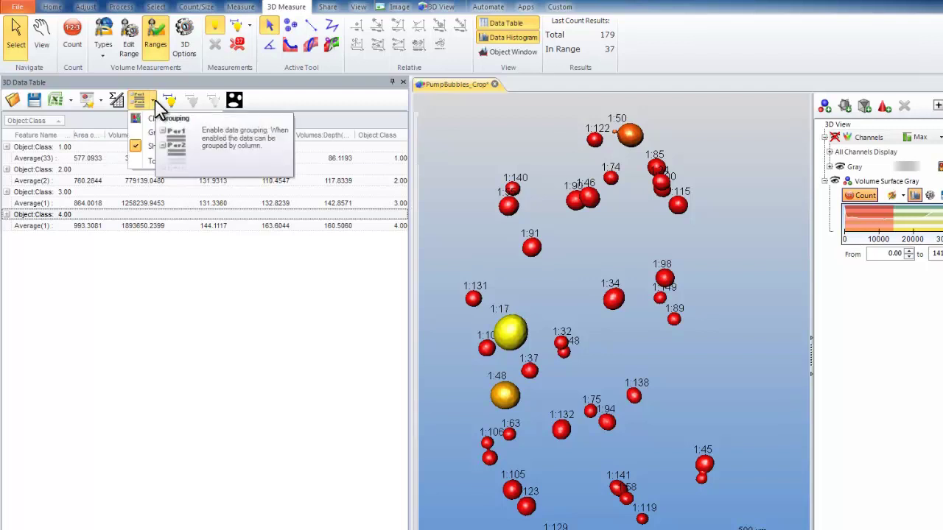
{"action": "left_click", "coordinate": [215, 161]}
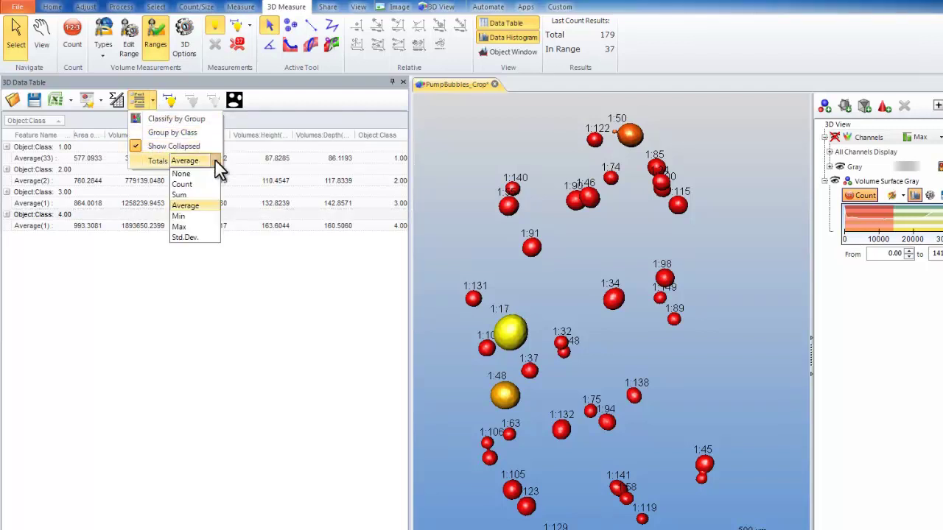
- Keep Average as the group total and create the default 3D Measurement Report for PumpBubbles_Crop
{"action": "left_click", "coordinate": [185, 205]}
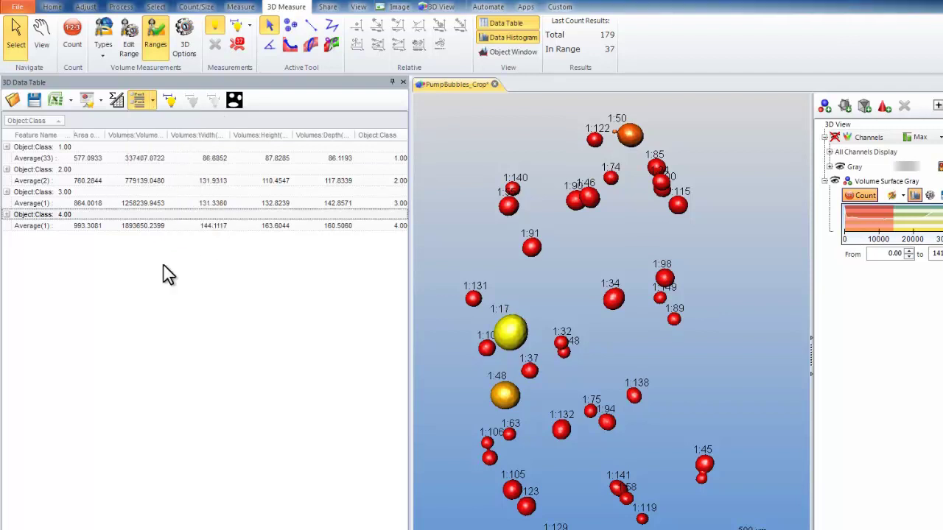
{"action": "left_click", "coordinate": [71, 99]}
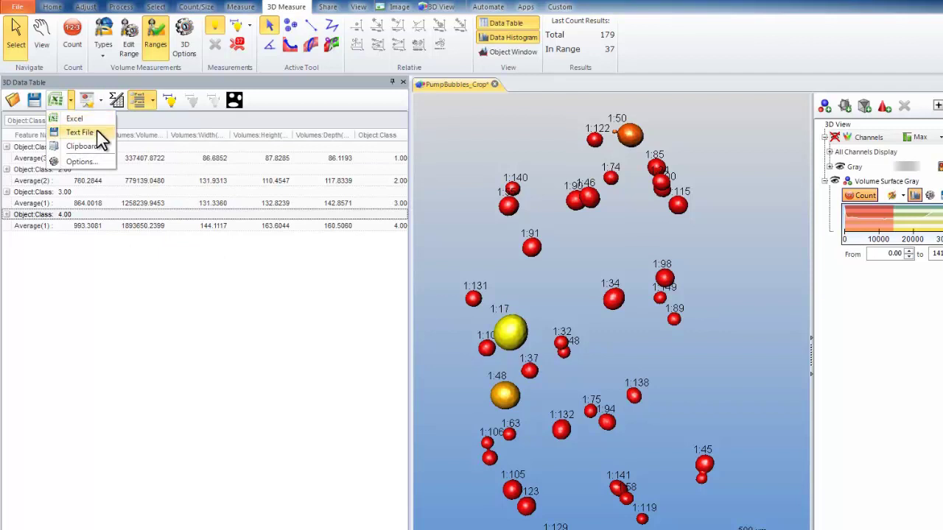
{"action": "left_click", "coordinate": [100, 101]}
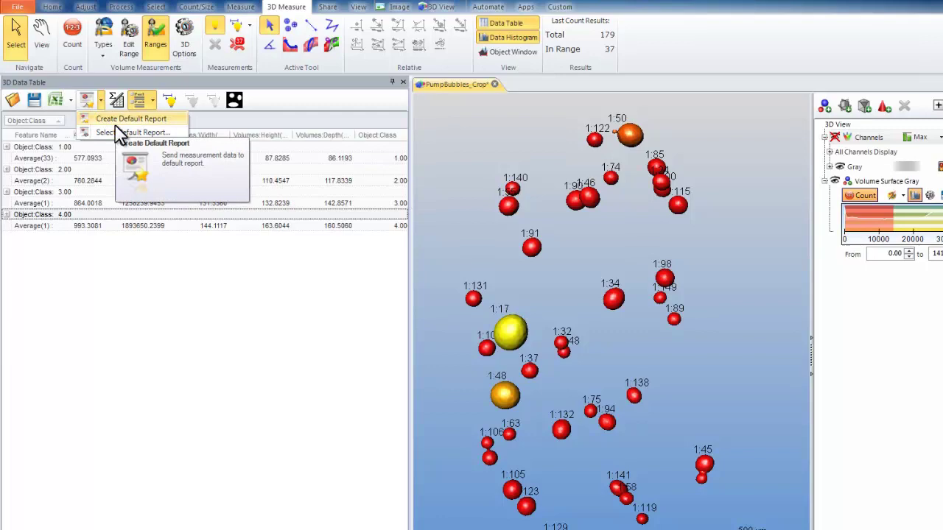
{"action": "left_click", "coordinate": [88, 101]}
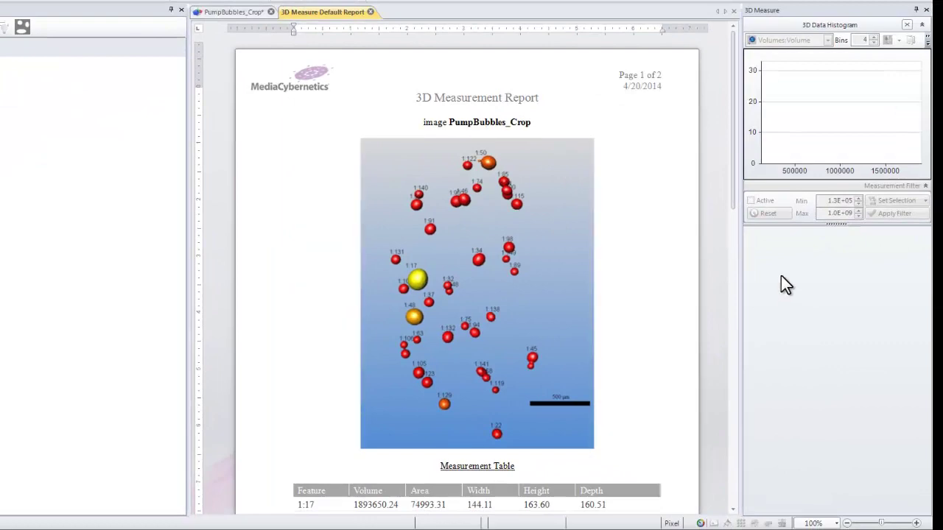
{"action": "mouse_move", "coordinate": [731, 160]}
{"action": "left_mouse_down"}
{"action": "mouse_move", "coordinate": [728, 311]}
{"action": "mouse_move", "coordinate": [725, 151]}
{"action": "left_mouse_up"}
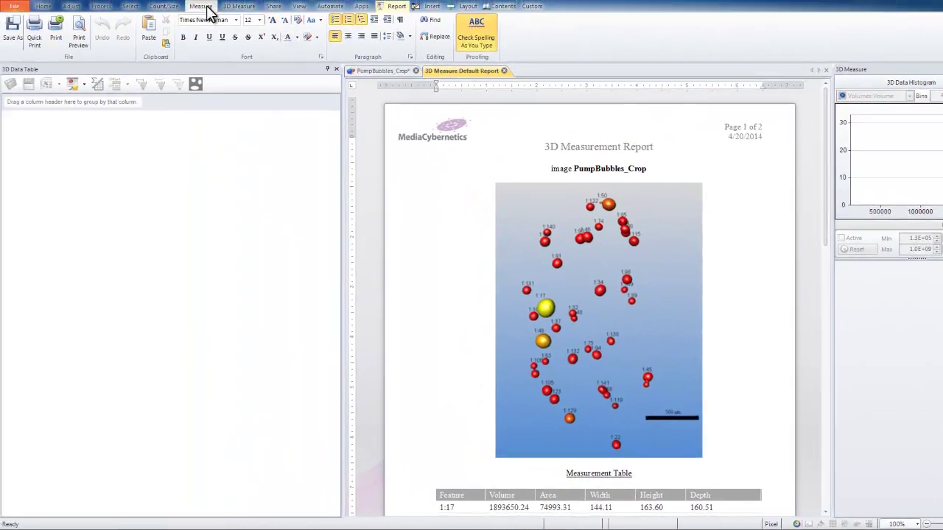
{"action": "left_click", "coordinate": [203, 7]}
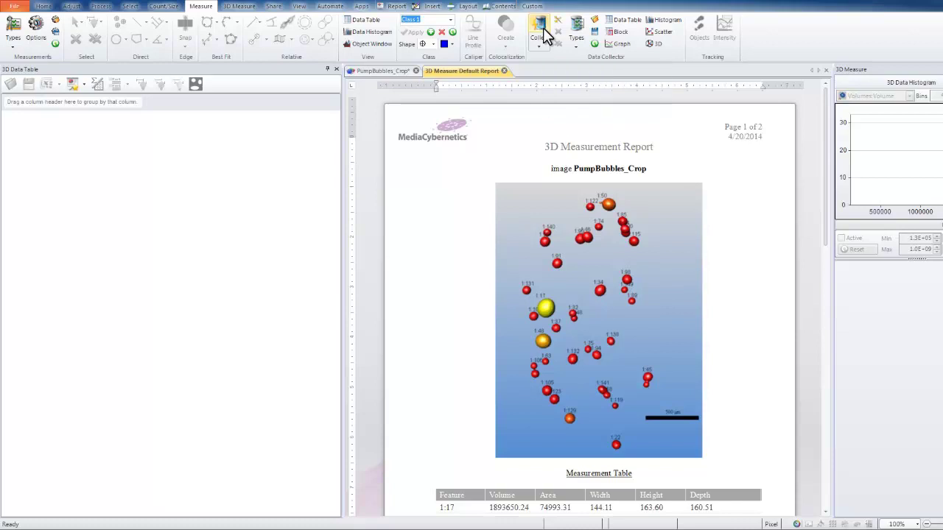
- Switch back to the PumpBubbles_Crop image showing the colour-coded 3D bubbles
{"action": "left_click", "coordinate": [399, 72]}
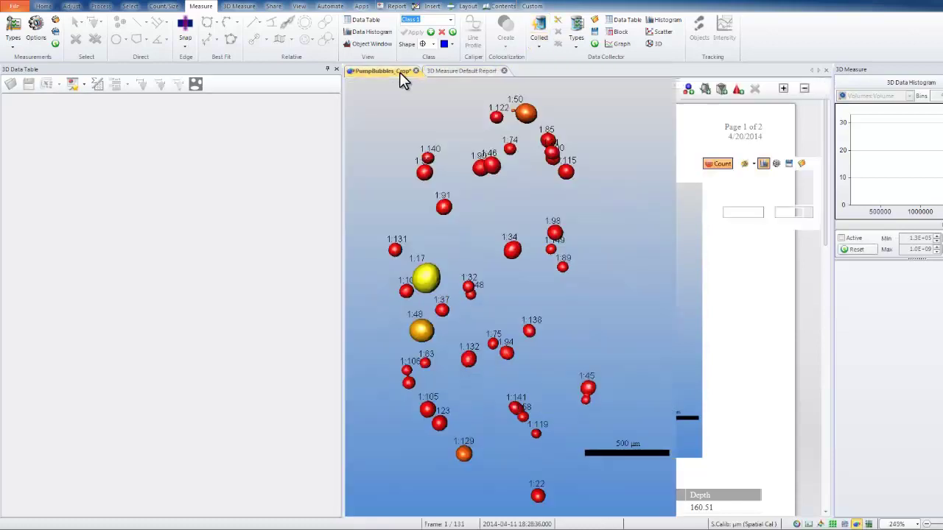